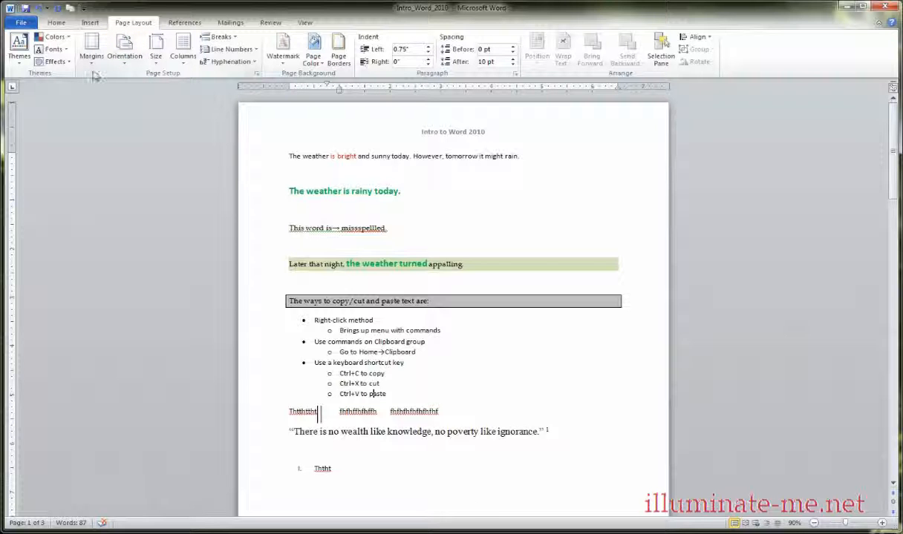
Look over the preset margin options and display gridlines on the page.
click(95, 67)
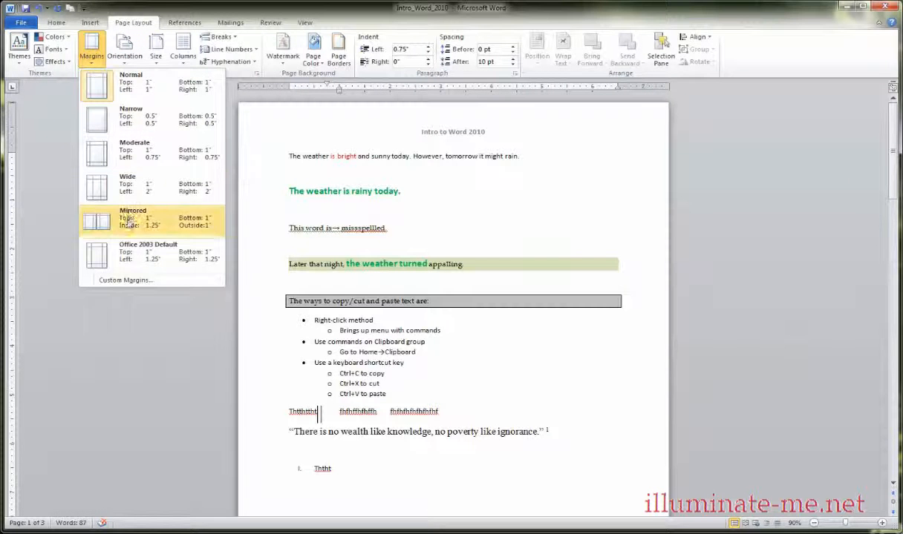
click(65, 116)
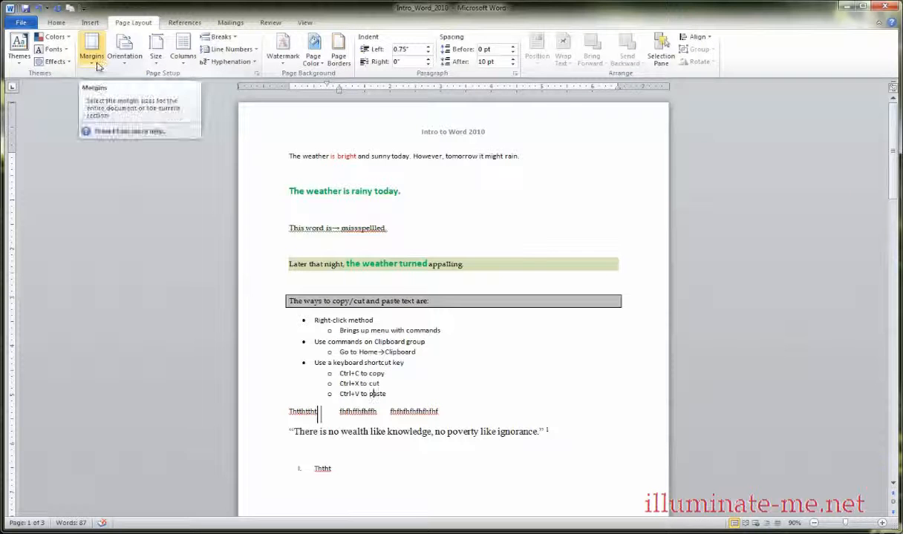
click(304, 23)
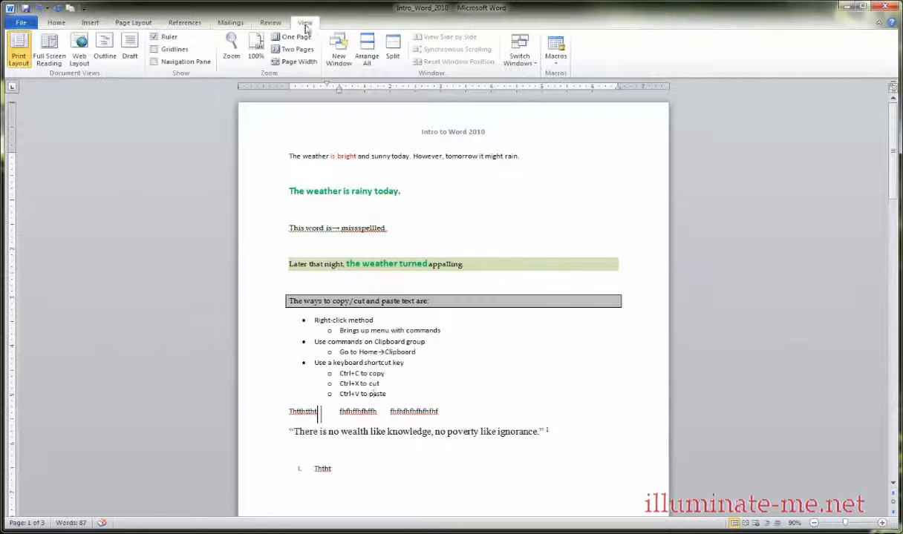
click(155, 50)
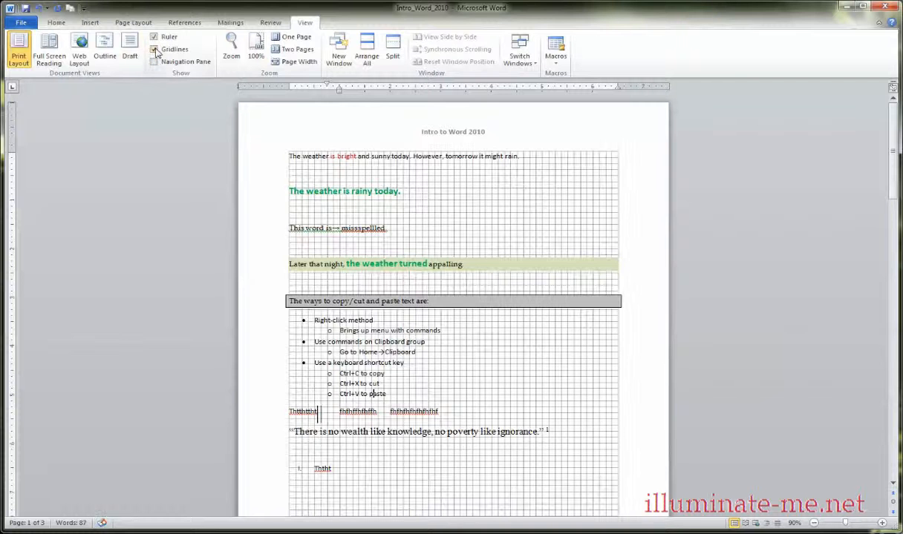
Apply the Narrow margin preset, with 0.5" on all sides, to the document.
click(92, 24)
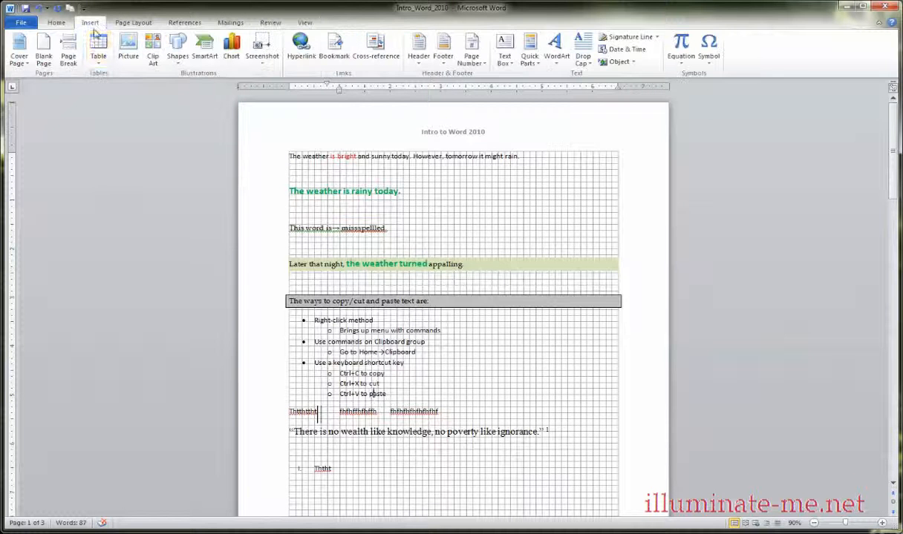
click(133, 23)
click(93, 59)
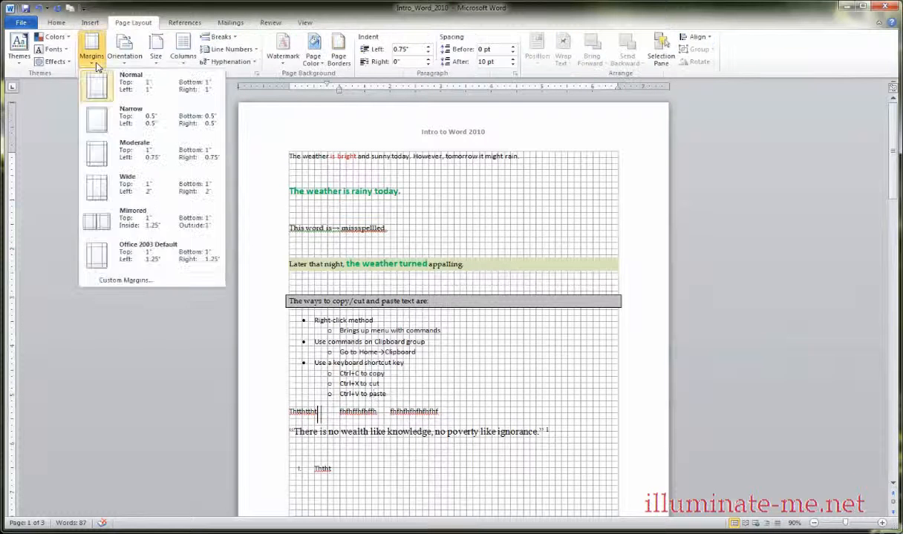
click(109, 123)
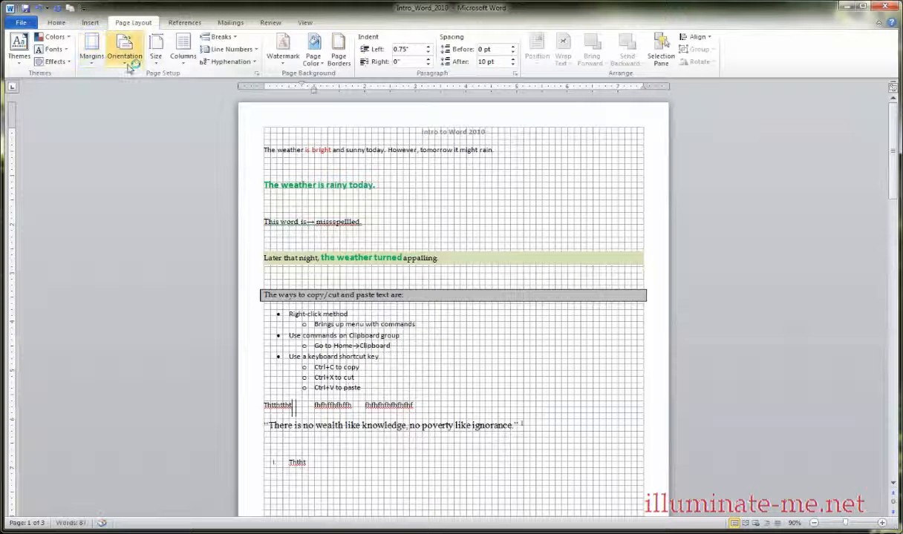
Try the Moderate margin preset on the document, followed by the Wide preset with 2" side margins.
click(130, 65)
click(101, 66)
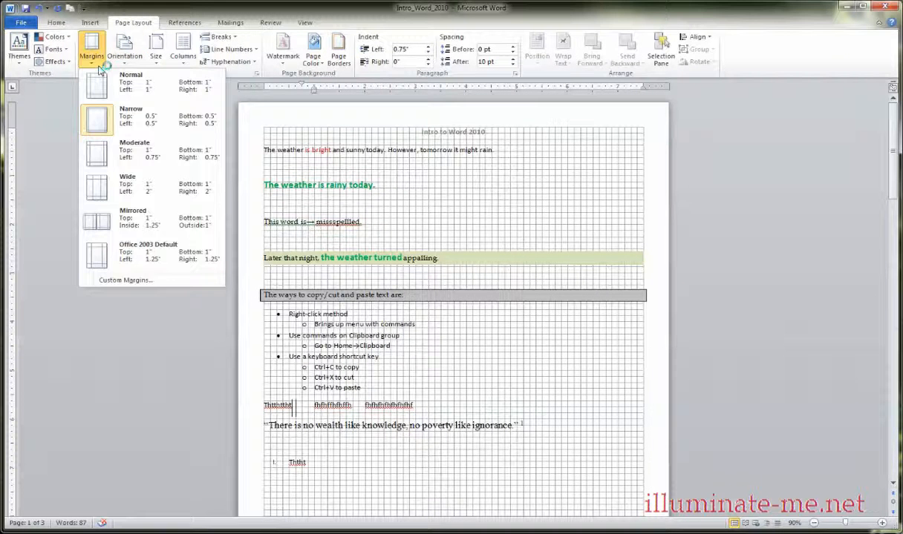
click(110, 152)
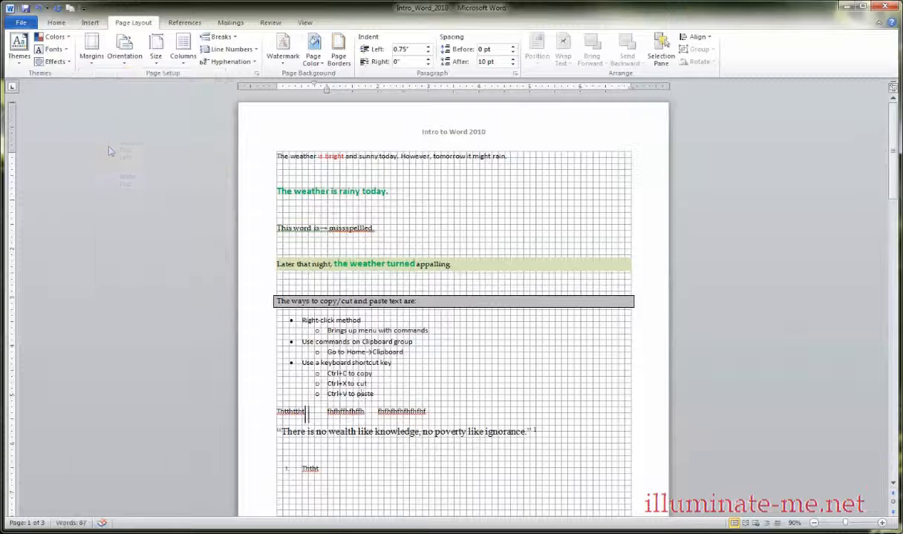
click(92, 61)
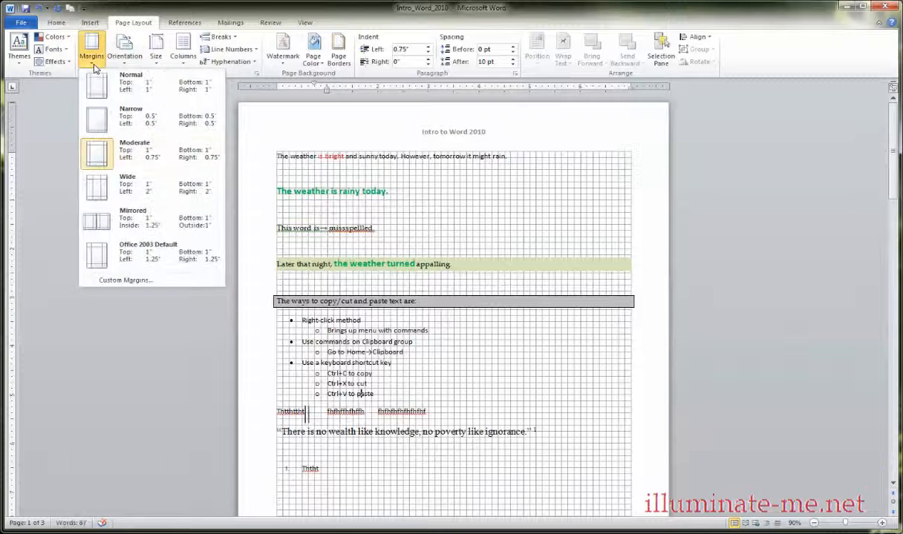
click(102, 192)
Switch the page margins back to Narrow briefly and finish with the Normal preset of 1" on all sides.
click(99, 65)
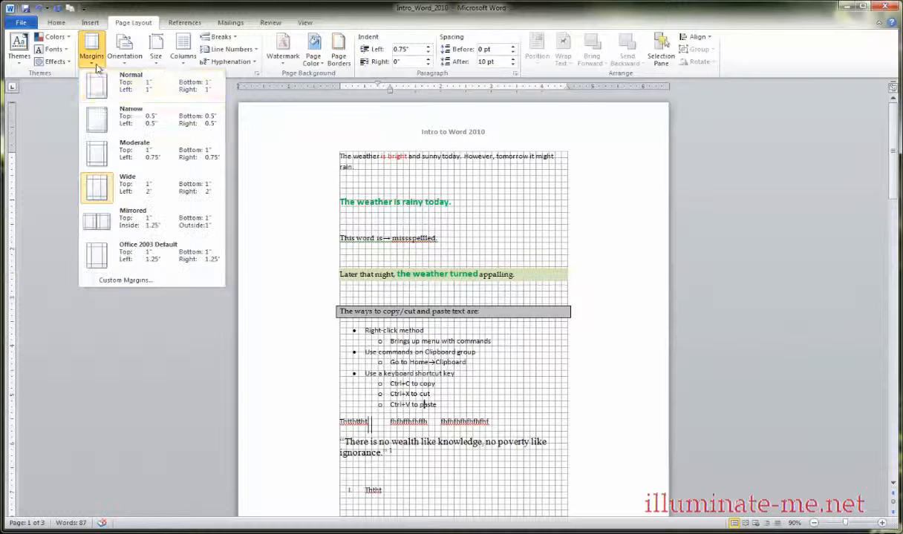
click(102, 110)
click(93, 59)
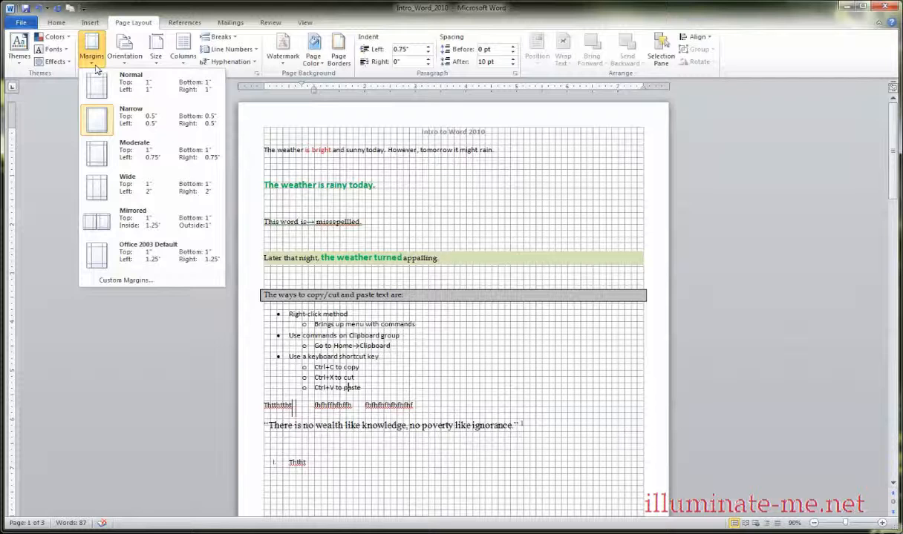
click(105, 80)
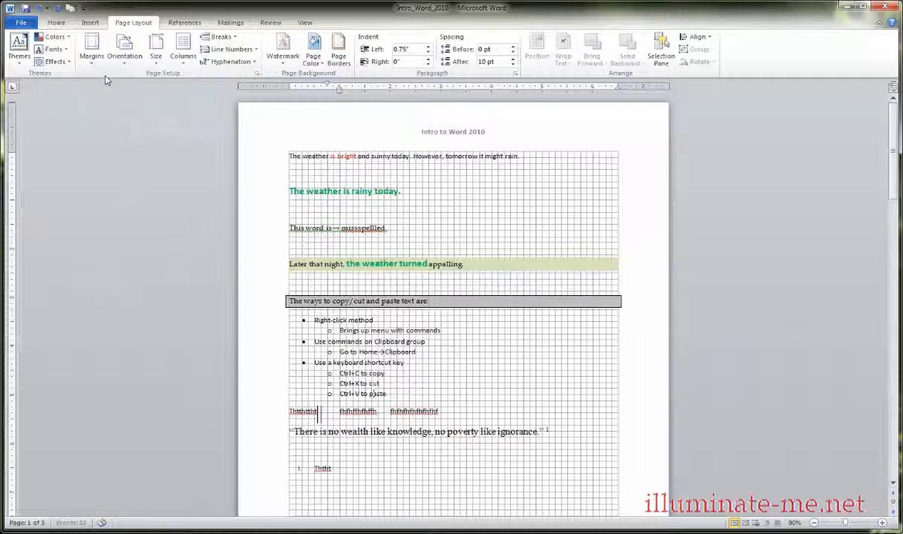
Hide the gridlines on the page.
click(302, 23)
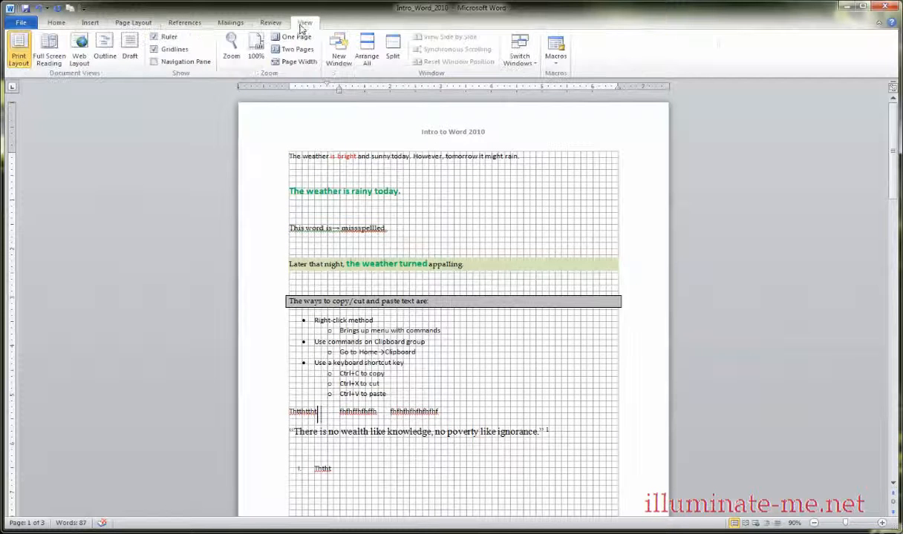
click(154, 49)
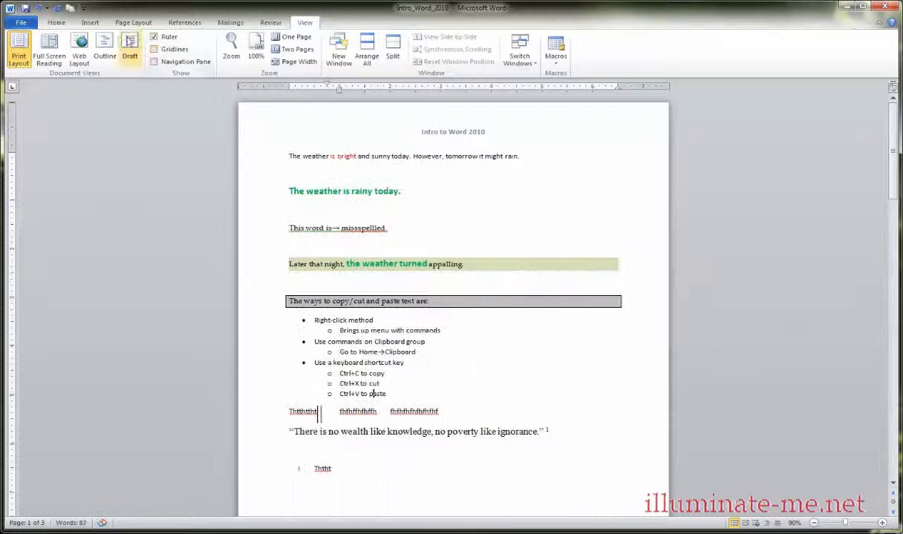
Look through the available page orientations and paper sizes.
click(132, 22)
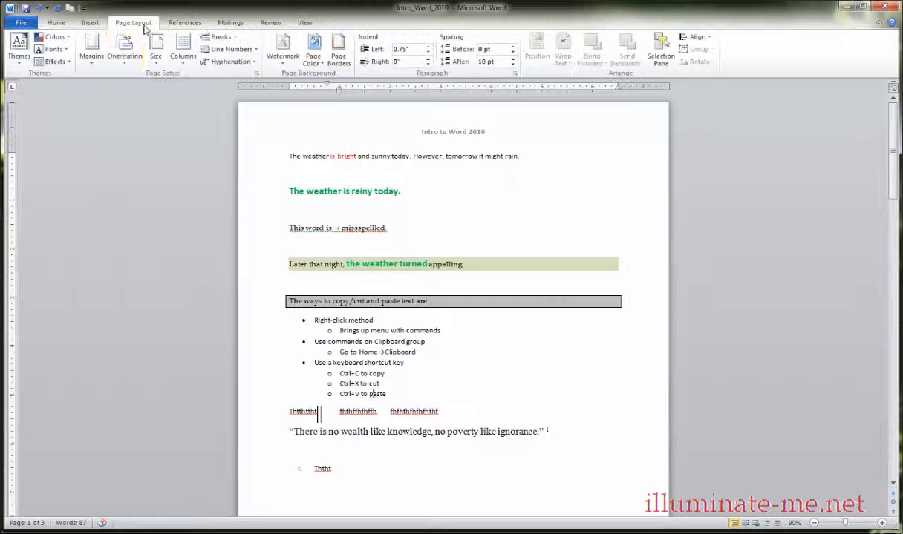
click(124, 65)
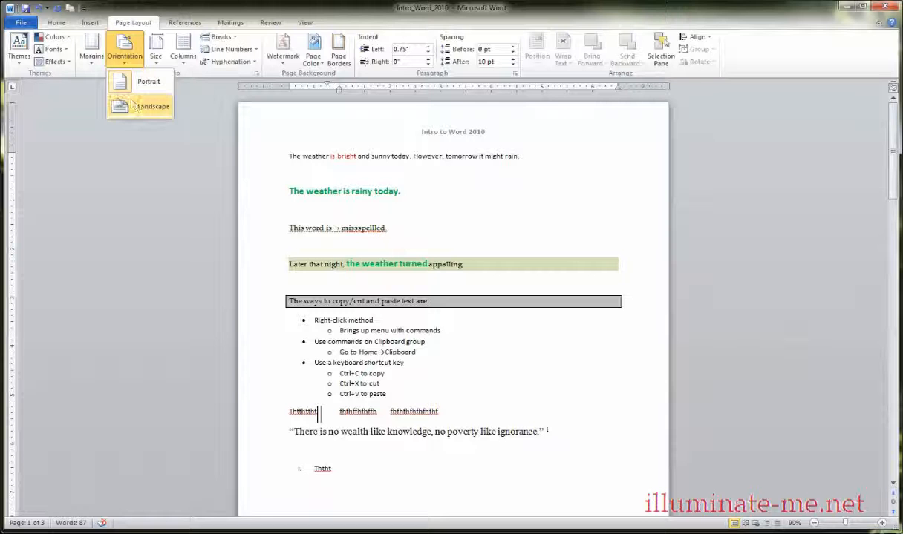
click(204, 90)
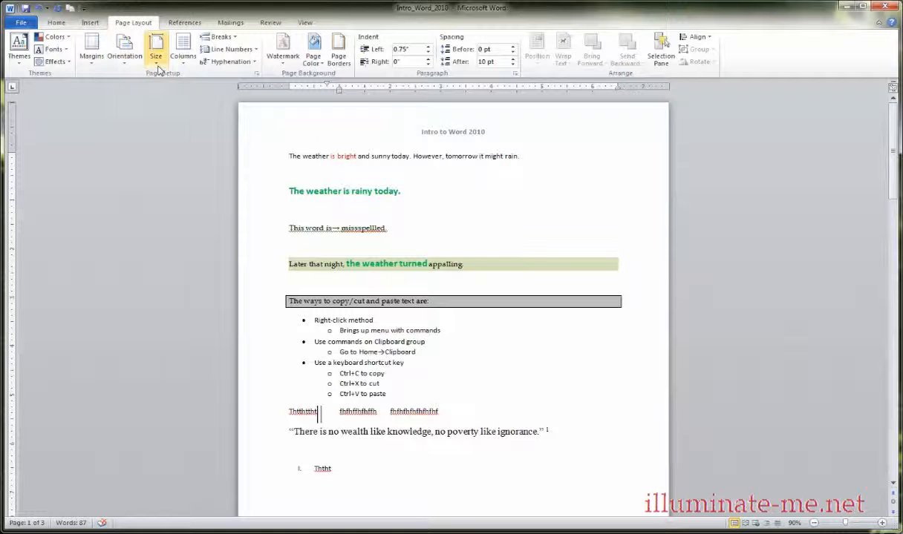
click(158, 69)
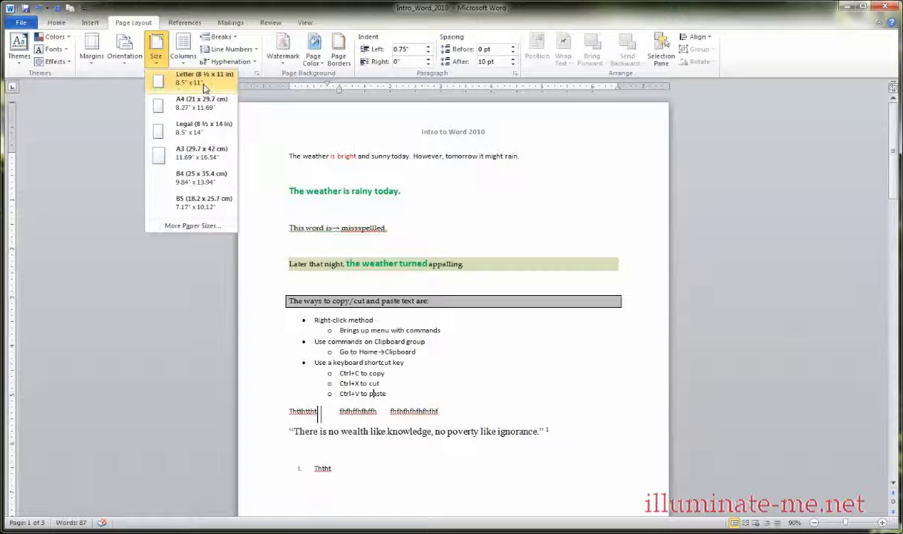
click(111, 95)
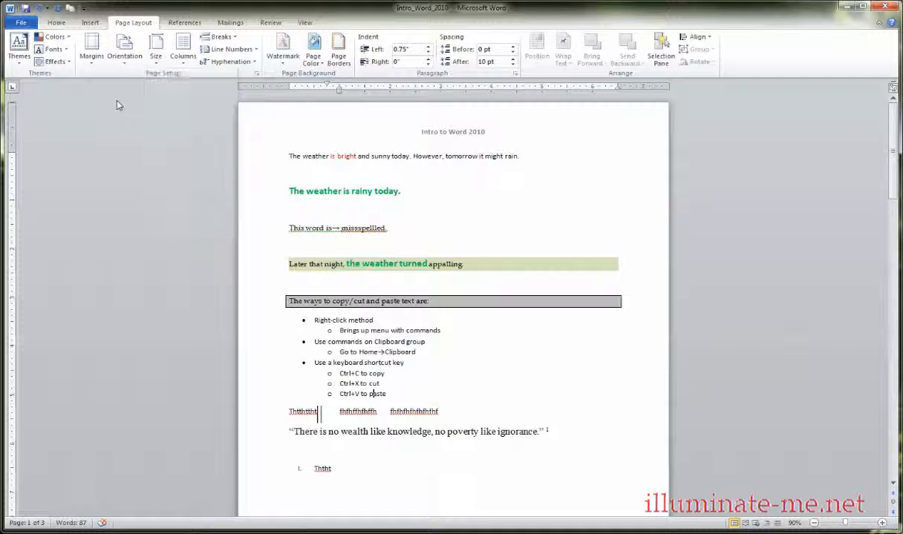
Look through the available column layouts and the page and section break types.
click(183, 59)
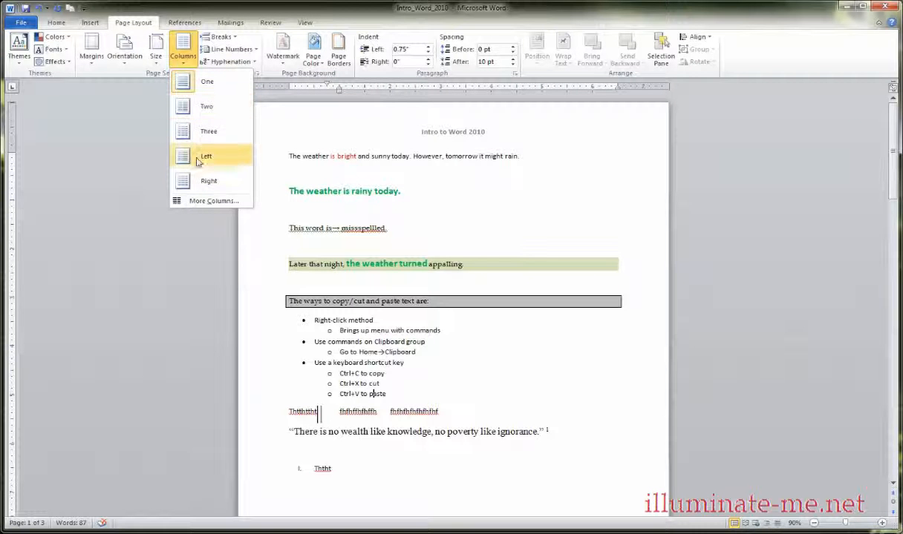
click(143, 115)
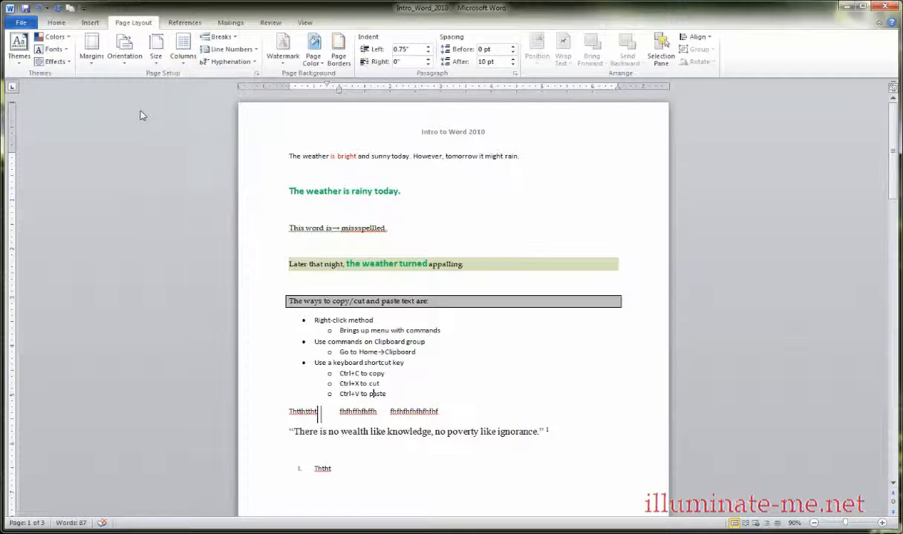
click(219, 36)
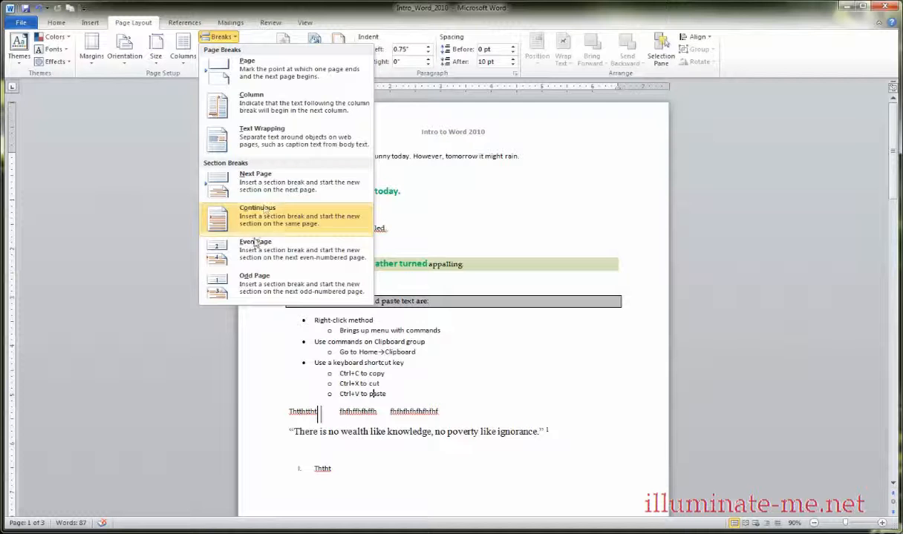
click(153, 190)
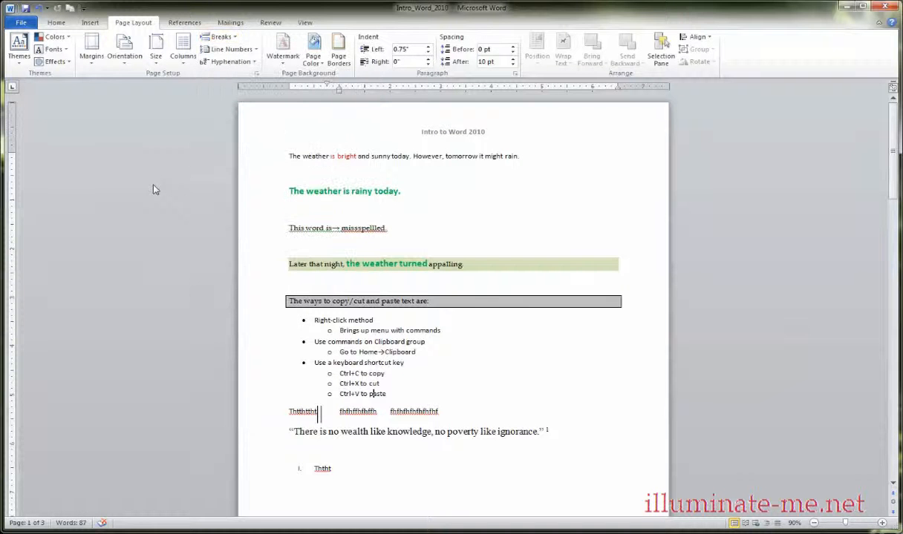
Add continuous line numbers to the document and check them down the first page.
click(255, 49)
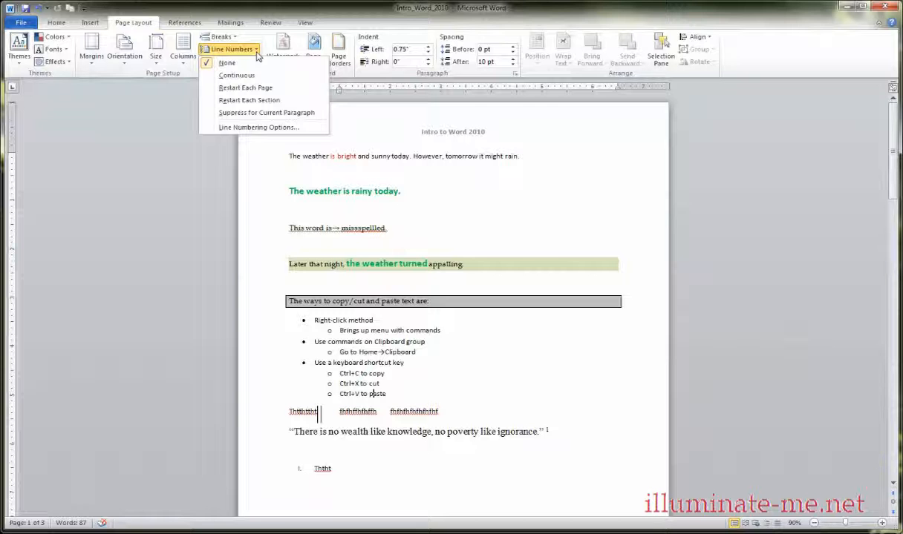
click(236, 75)
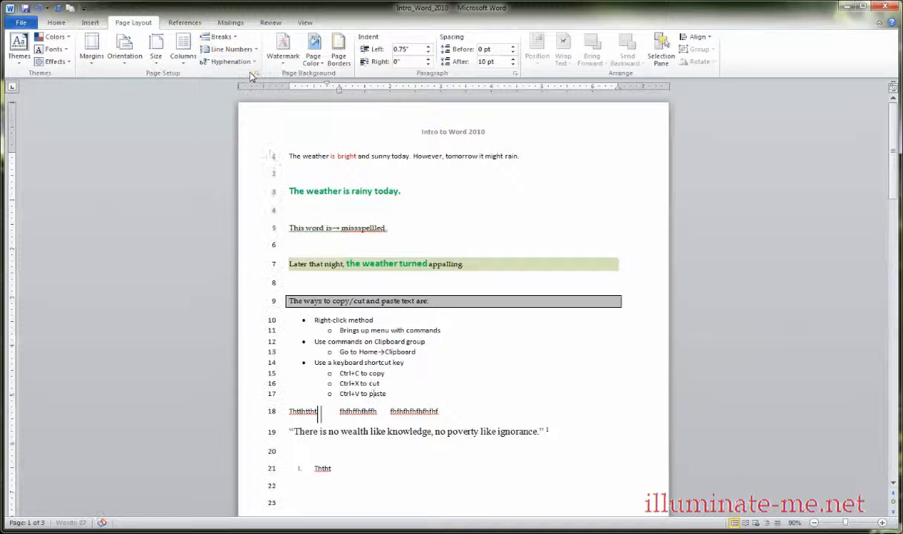
scroll(271, 253, down, 3)
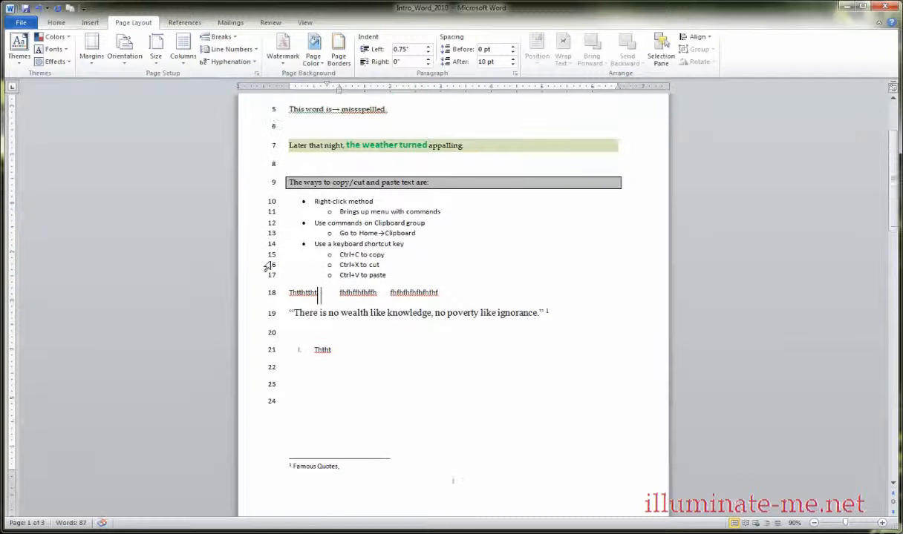
scroll(271, 286, up, 3)
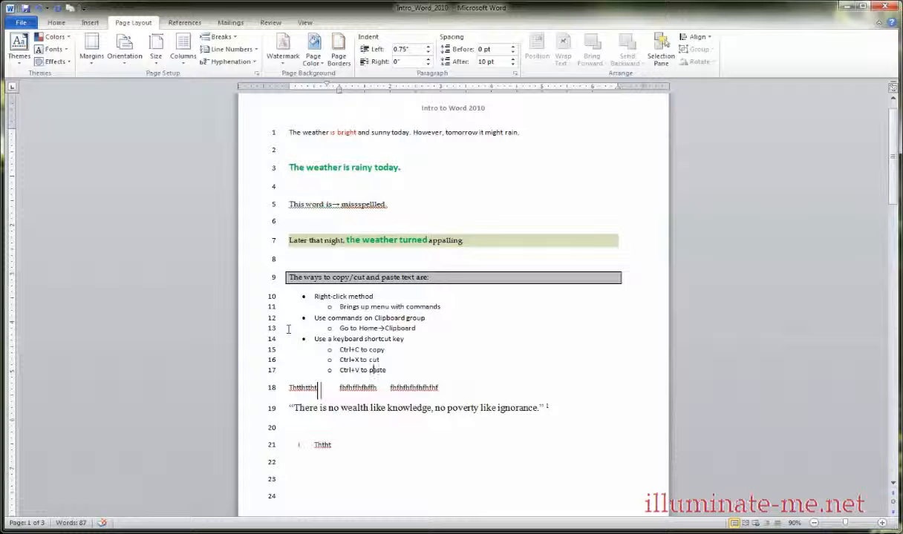
Remove the line numbers from the document by setting them to None.
click(230, 49)
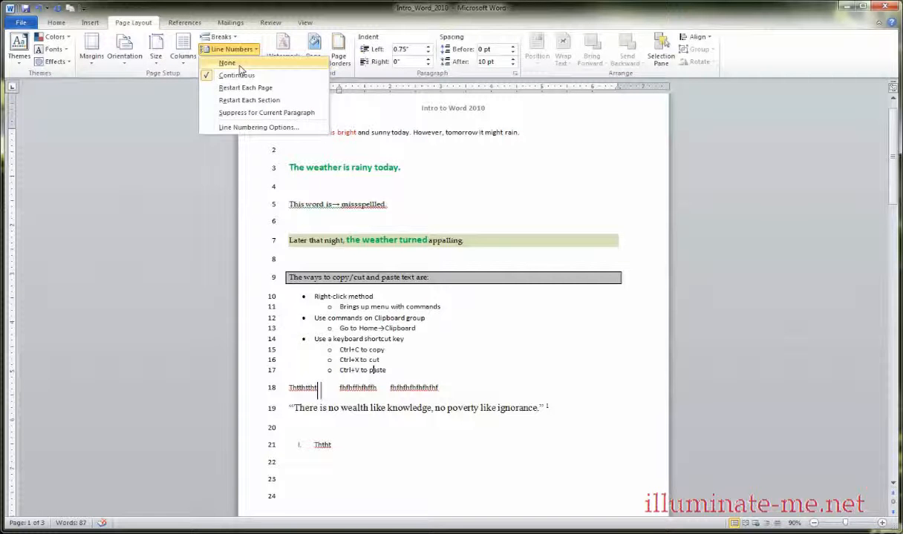
click(239, 64)
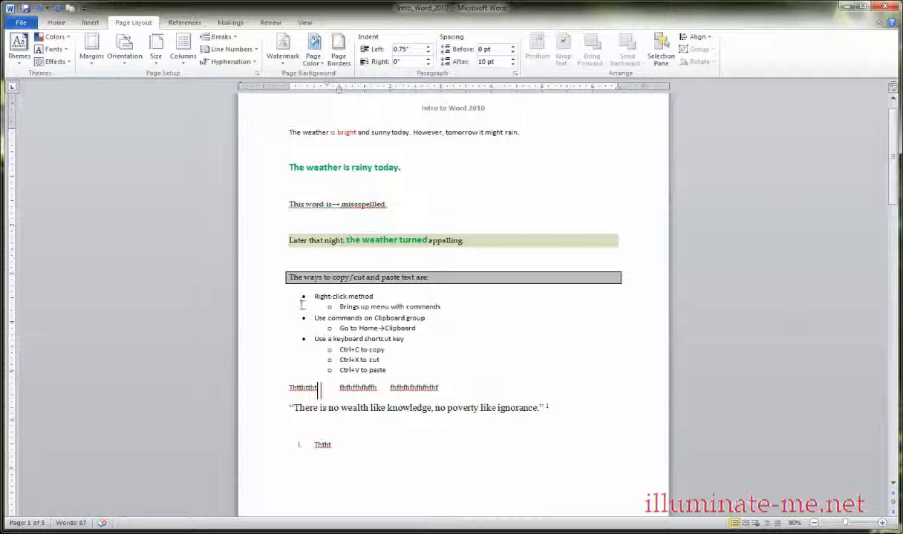
click(372, 338)
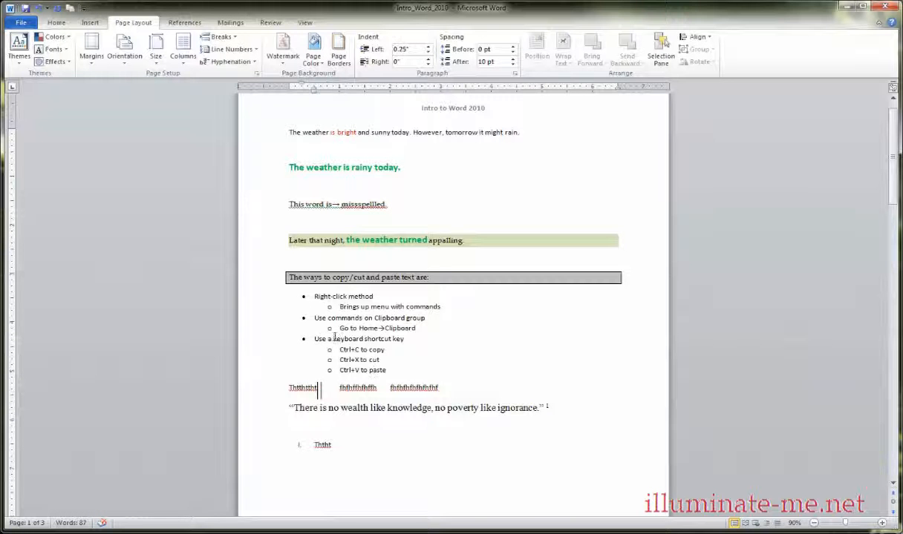
drag(334, 338, 363, 338)
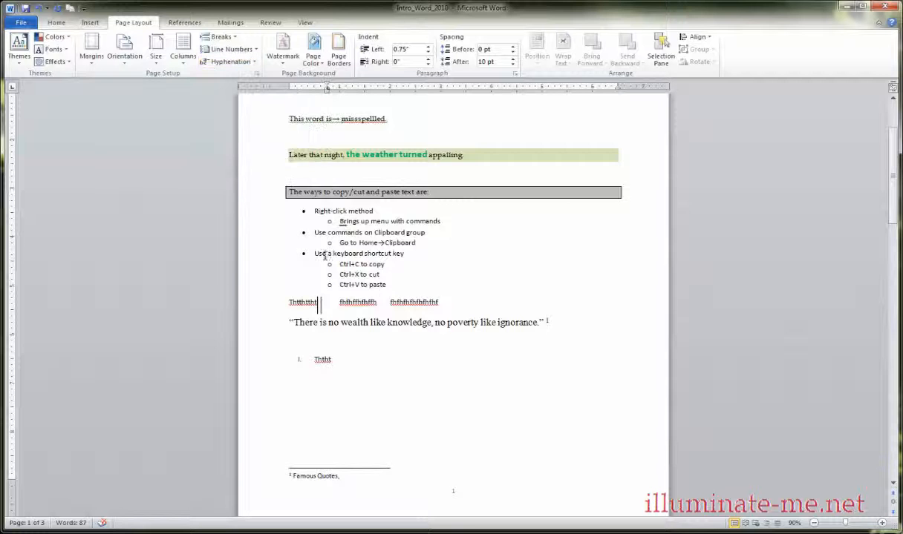
scroll(324, 258, up, 1)
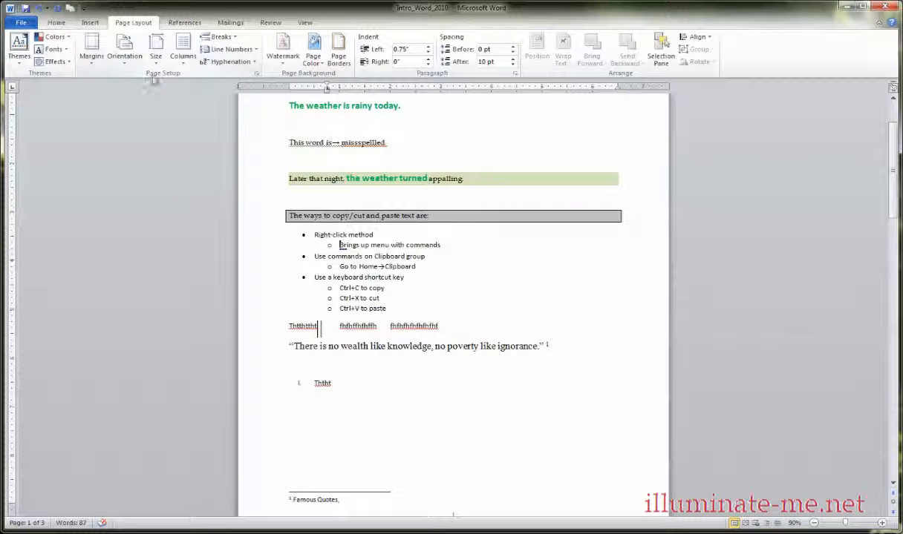
View the margin and orientation settings in the Page Setup dialog and close it.
click(256, 73)
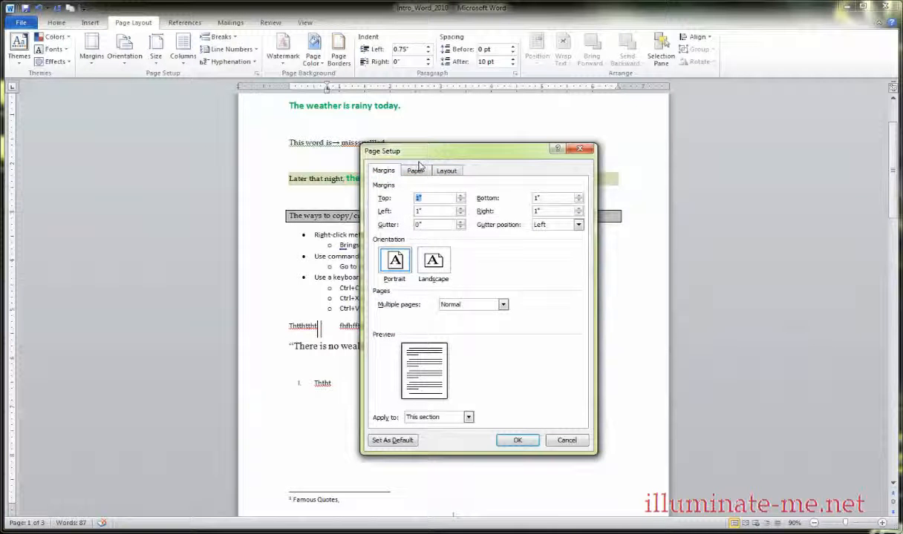
click(578, 152)
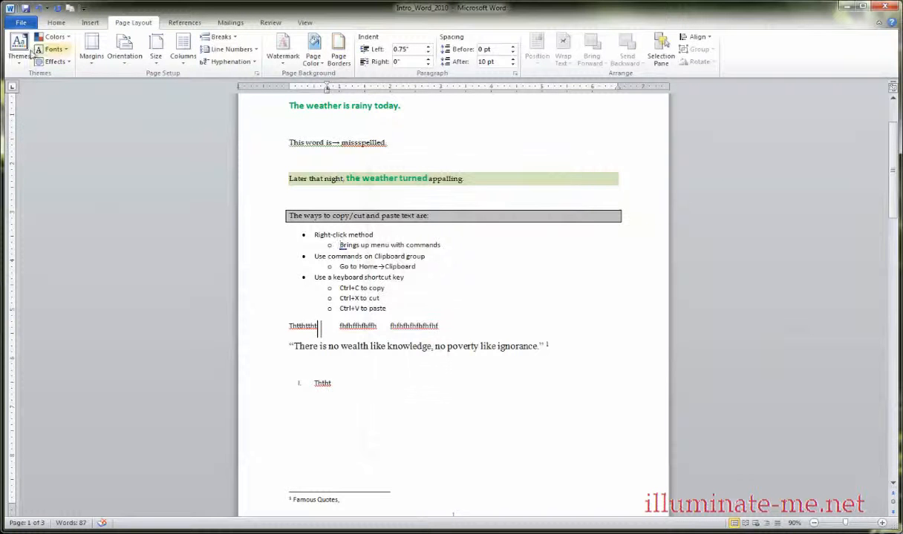
View the Page Setup dialog from the print settings and close it, accepting the existing margins.
click(20, 23)
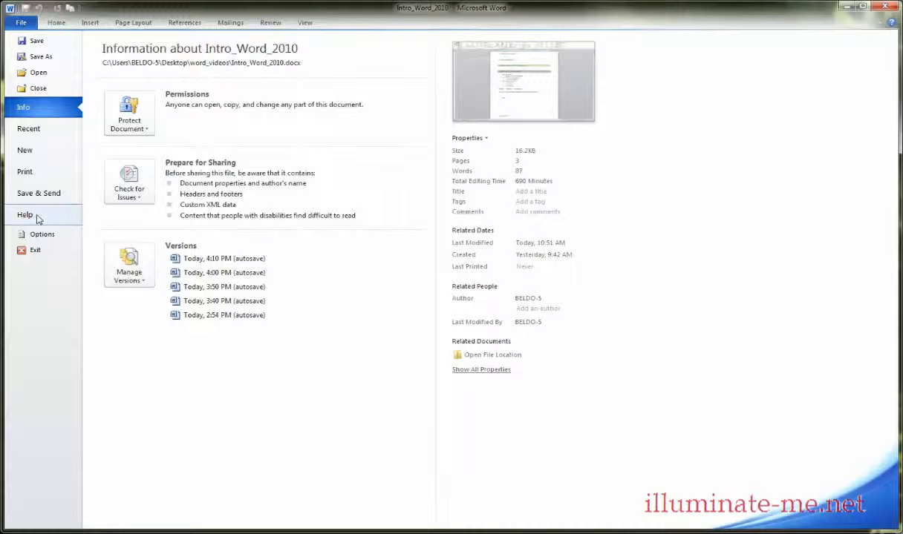
click(30, 173)
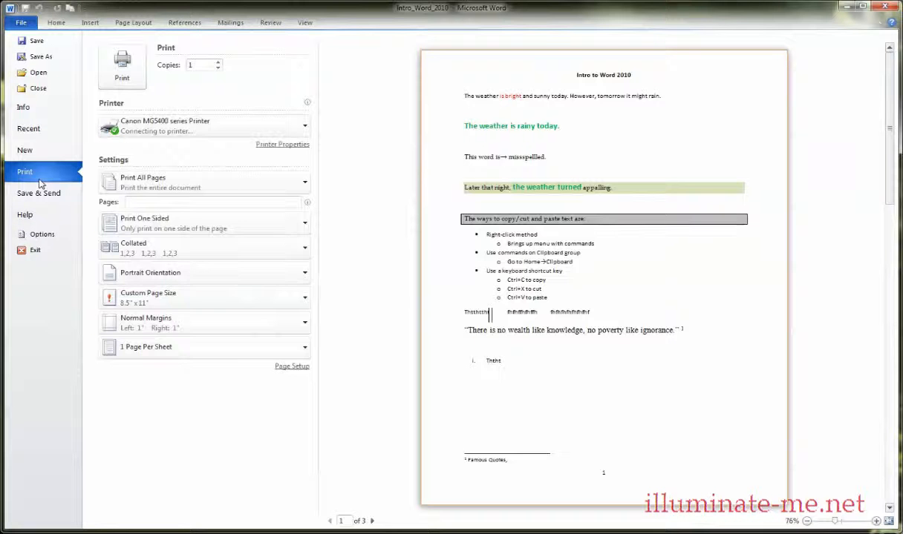
click(303, 369)
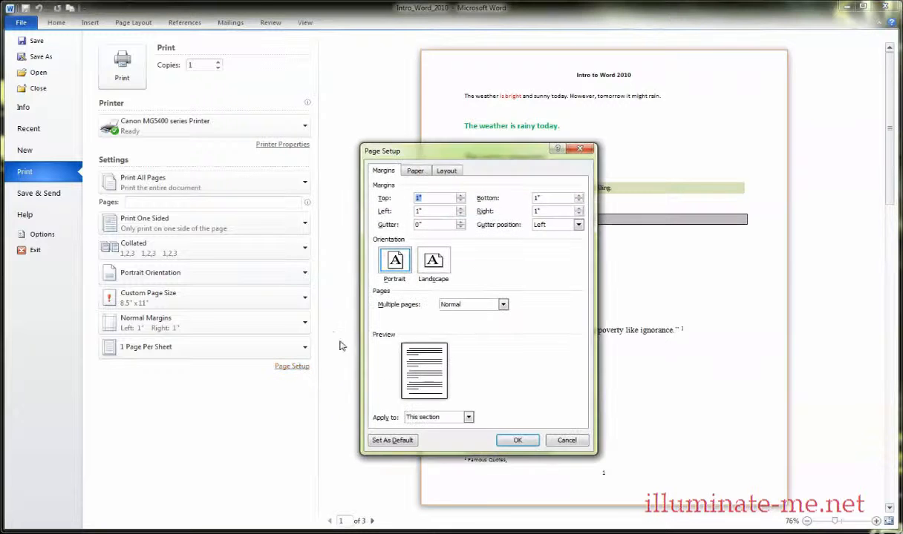
click(518, 440)
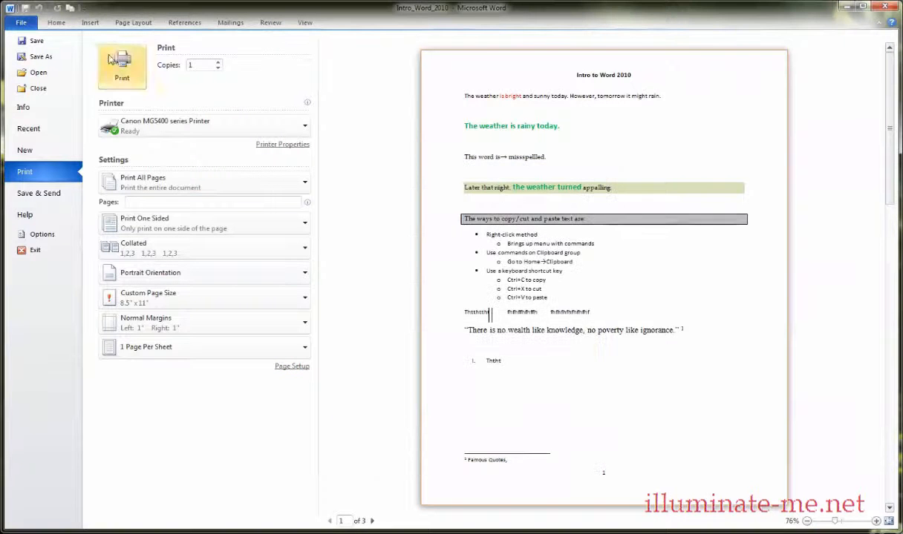
Look through the margin, paper and layout settings of the Page Setup dialog from the page layout commands and close it.
click(133, 22)
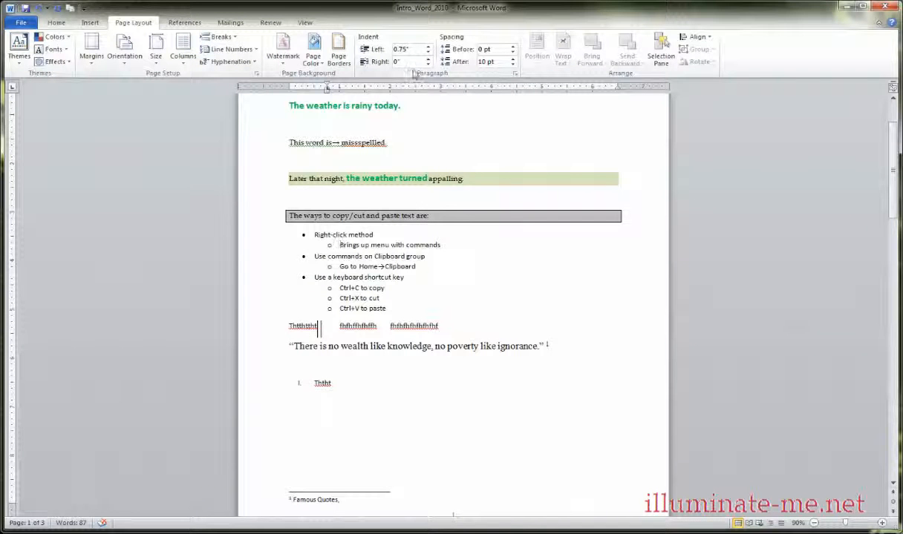
click(256, 74)
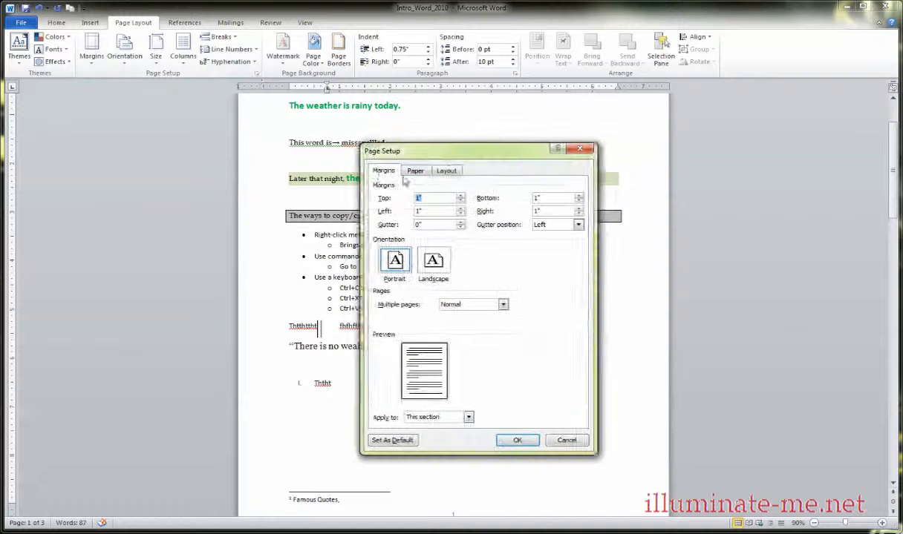
drag(438, 153, 553, 135)
click(529, 151)
click(559, 152)
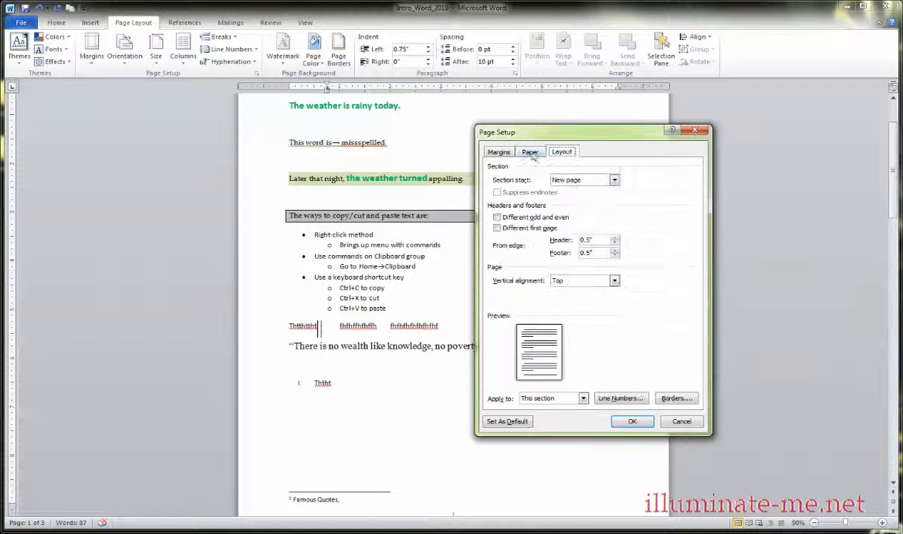
click(509, 152)
click(529, 152)
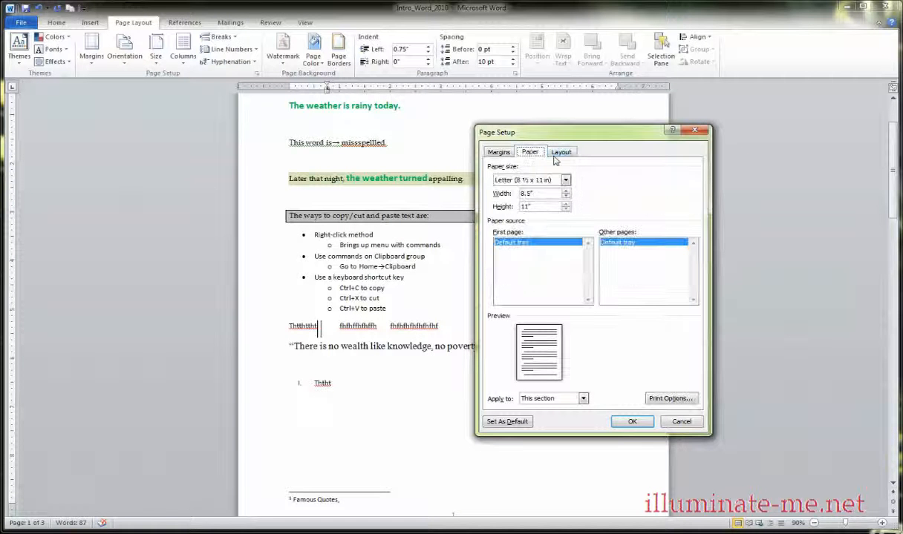
click(559, 152)
click(529, 153)
click(498, 152)
click(530, 152)
click(560, 152)
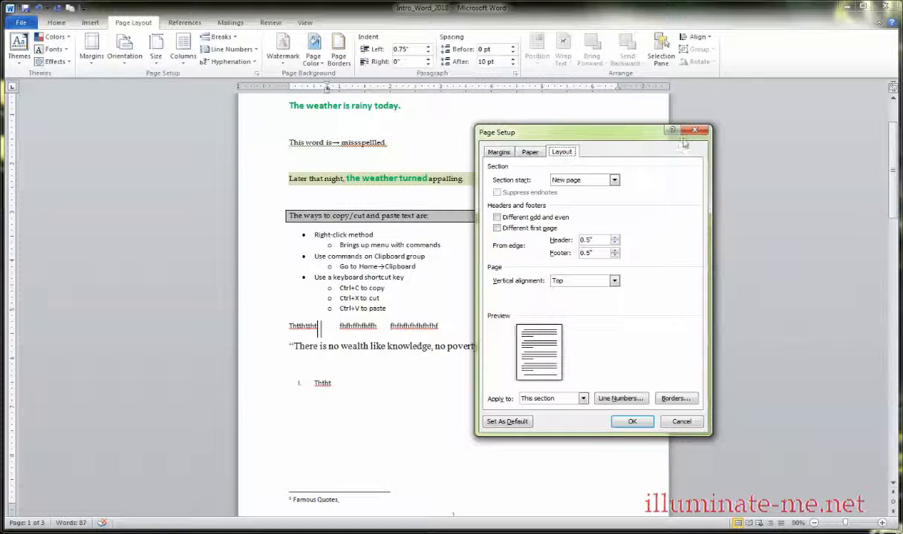
click(692, 132)
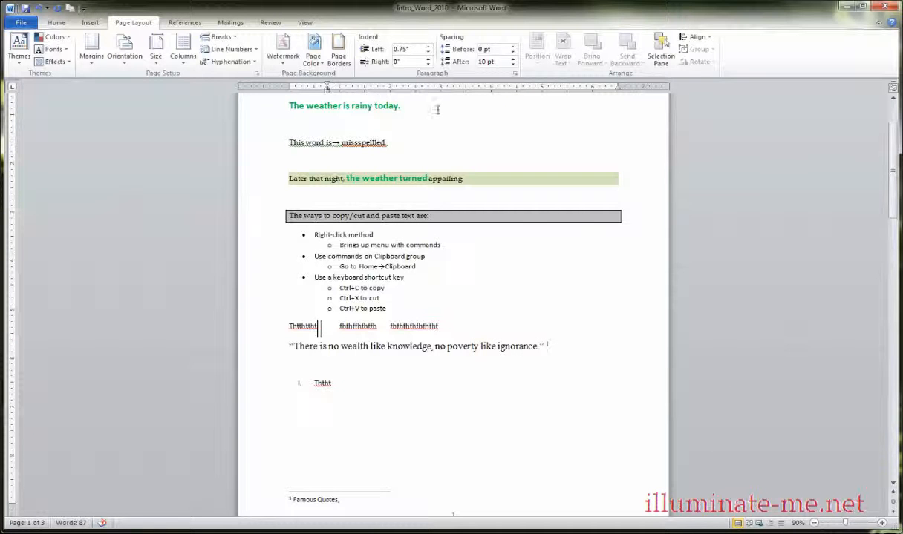
Open the first page's header and footer for editing to view them, and return to the top of the document.
click(305, 23)
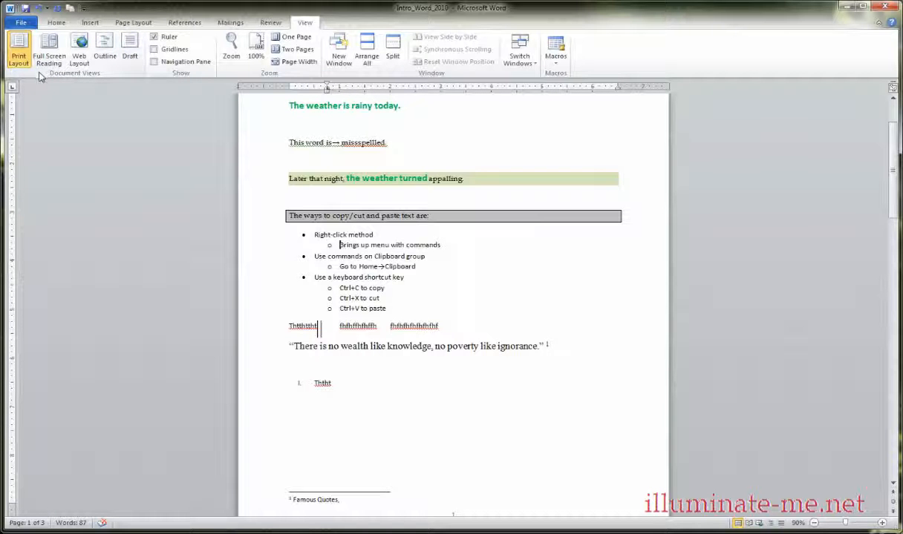
scroll(368, 148, up, 2)
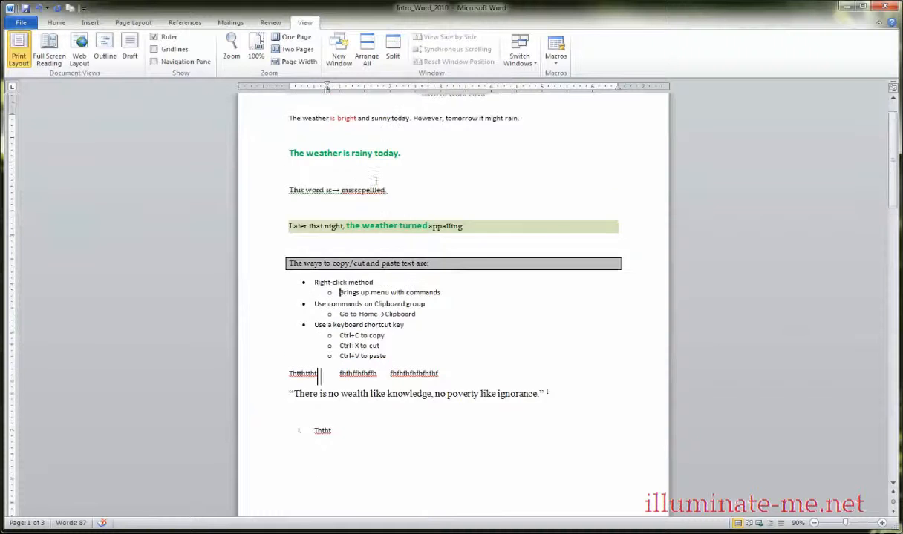
scroll(375, 180, up, 1)
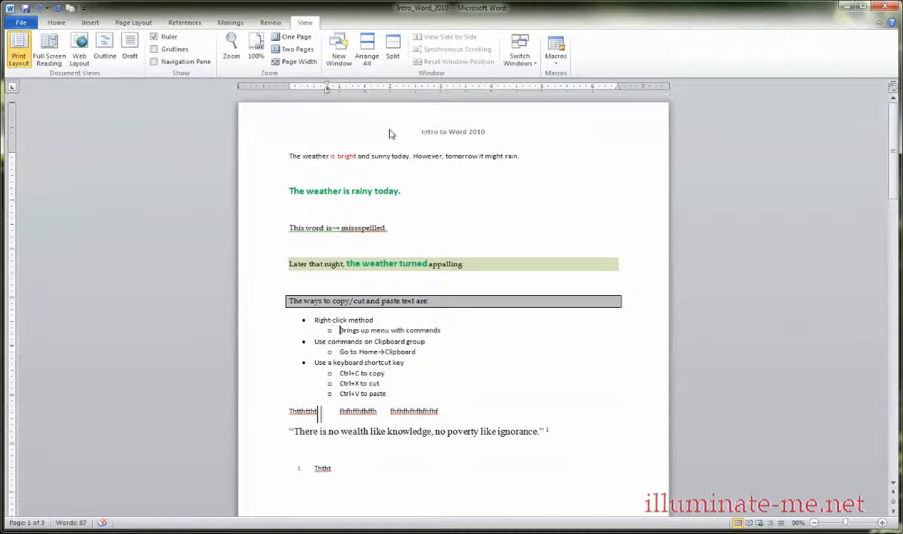
double_click(455, 140)
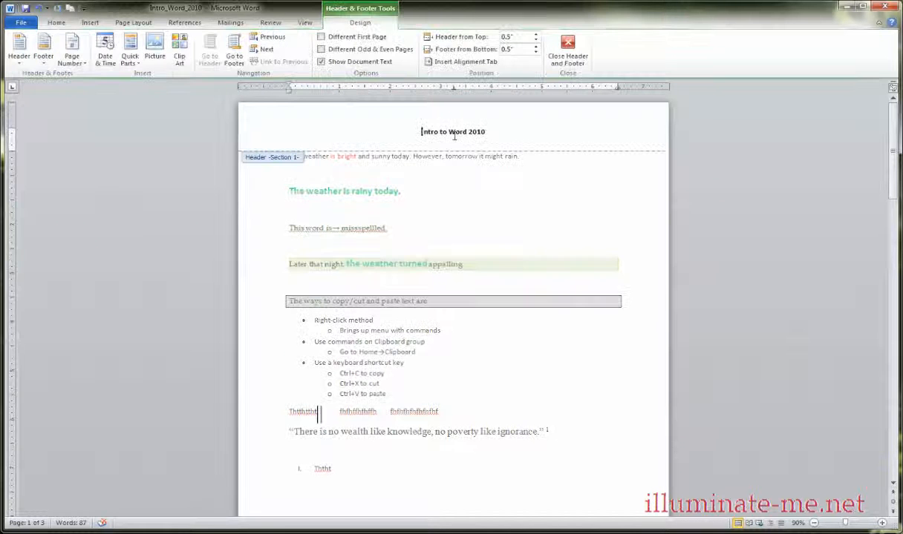
double_click(457, 205)
scroll(457, 204, down, 5)
double_click(362, 426)
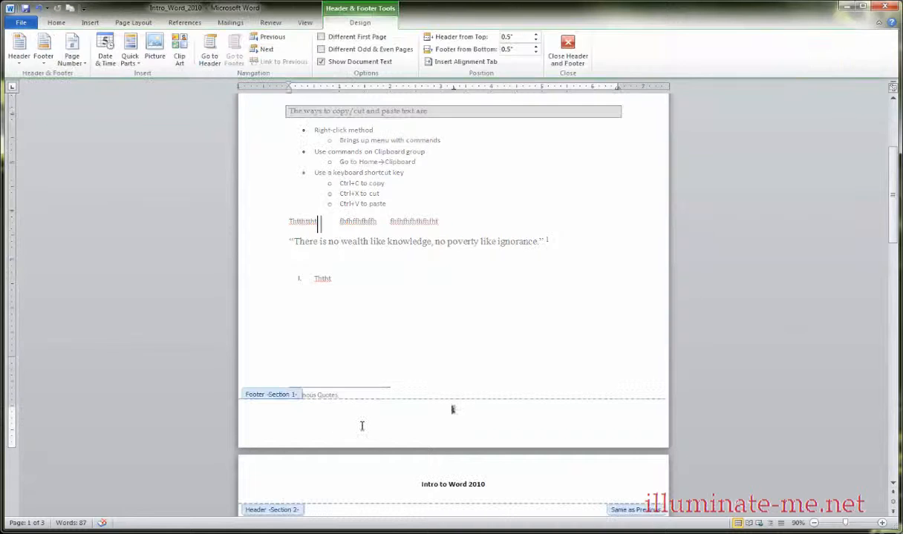
scroll(353, 325, up, 1)
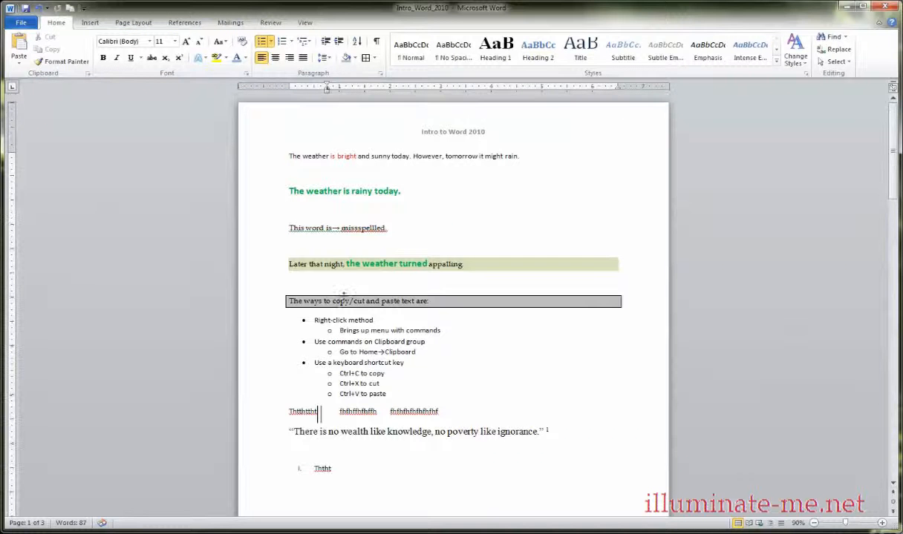
Look through the page range choices in the print settings and return to the document.
click(305, 23)
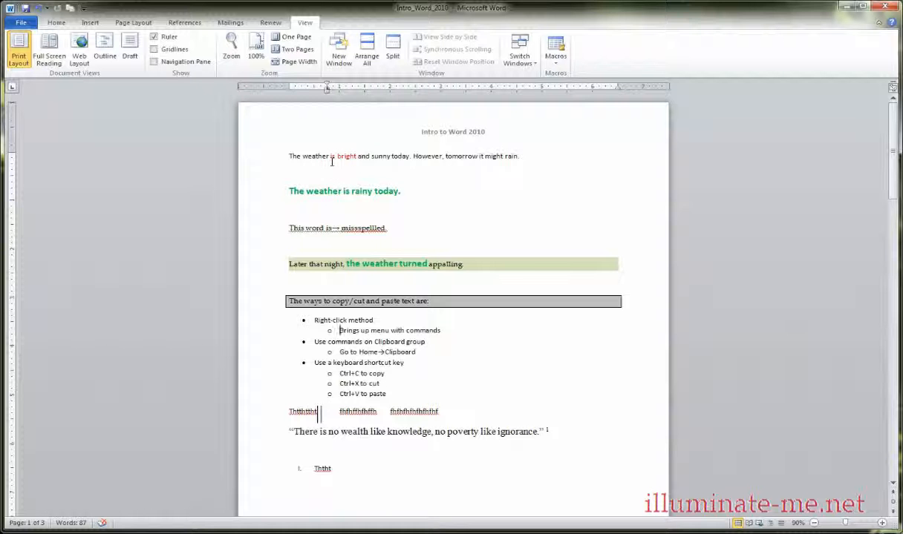
click(16, 26)
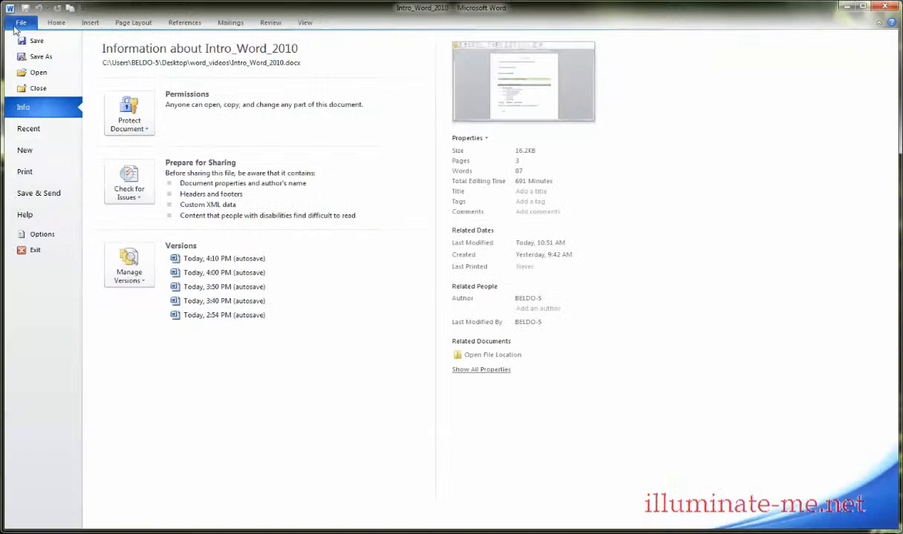
click(9, 171)
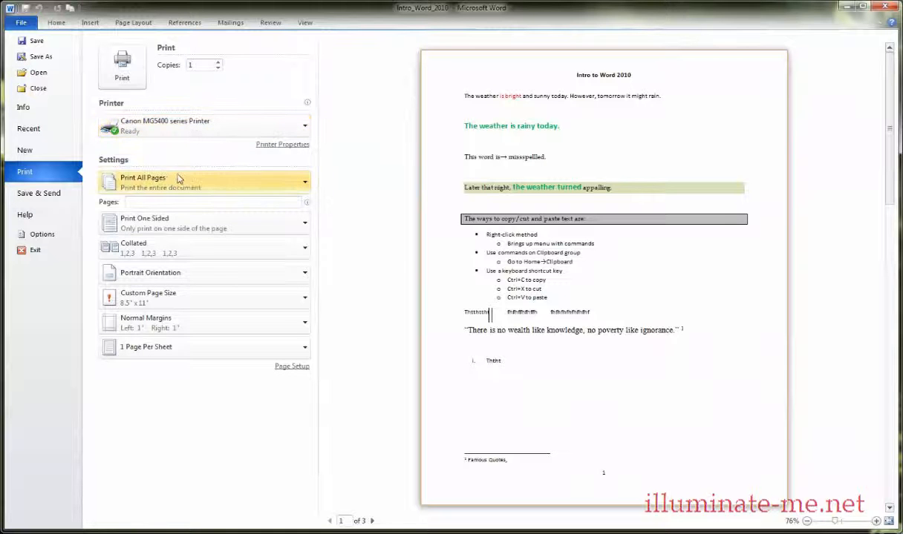
click(305, 185)
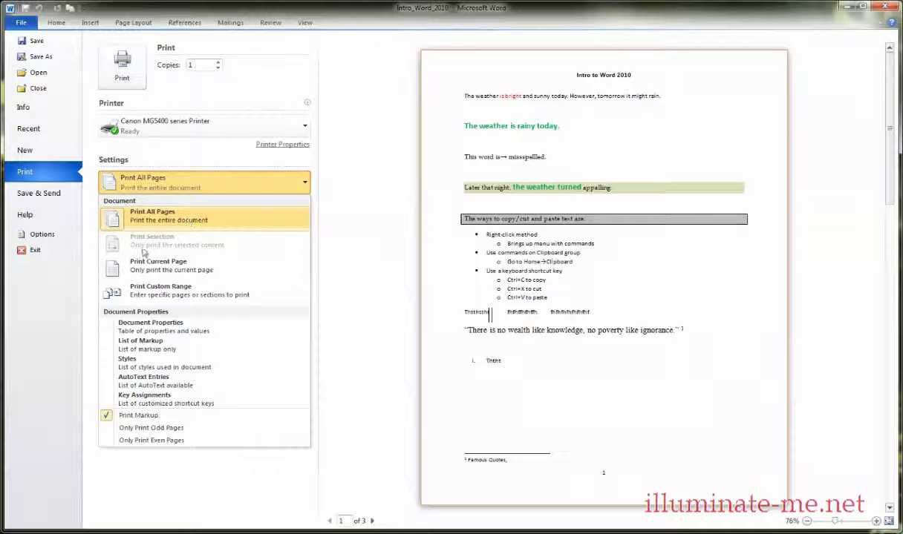
click(58, 23)
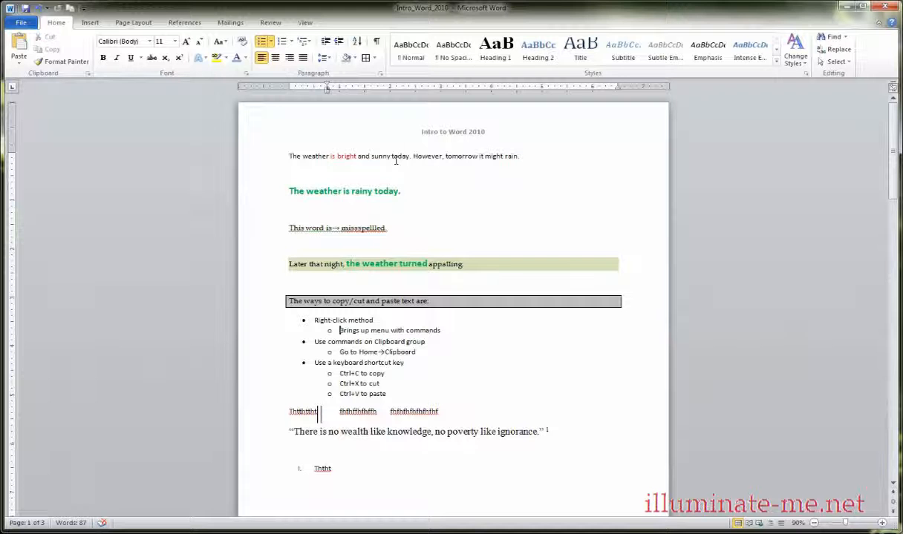
Select the line "The weather is rainy today." in the document.
drag(414, 156, 433, 157)
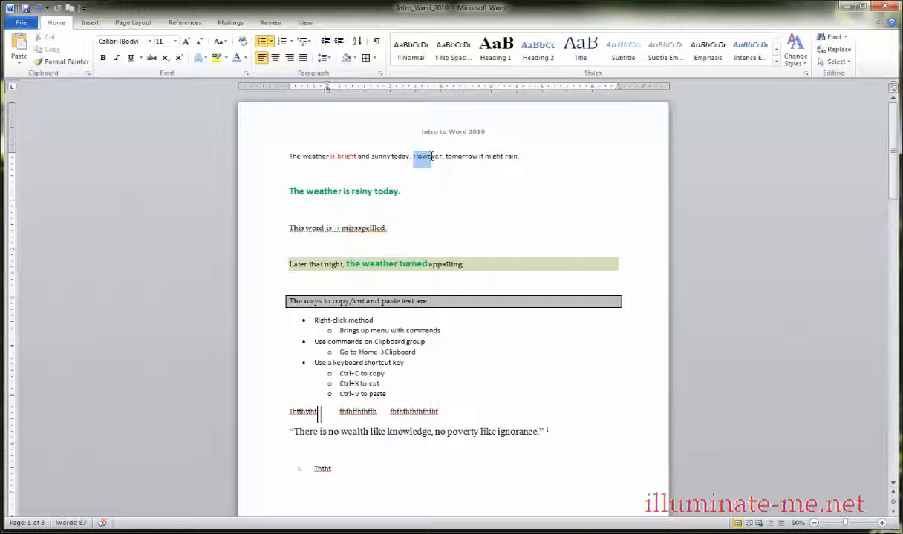
click(475, 184)
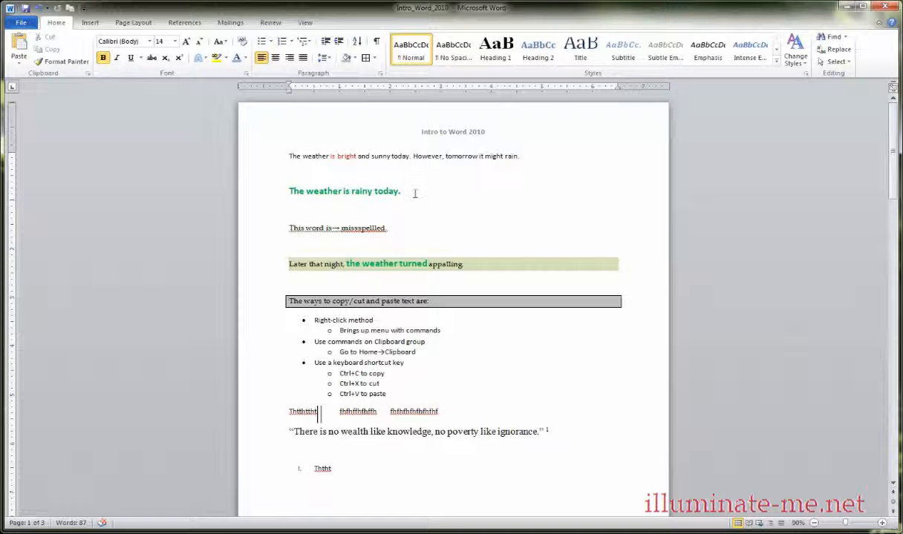
drag(414, 193, 292, 188)
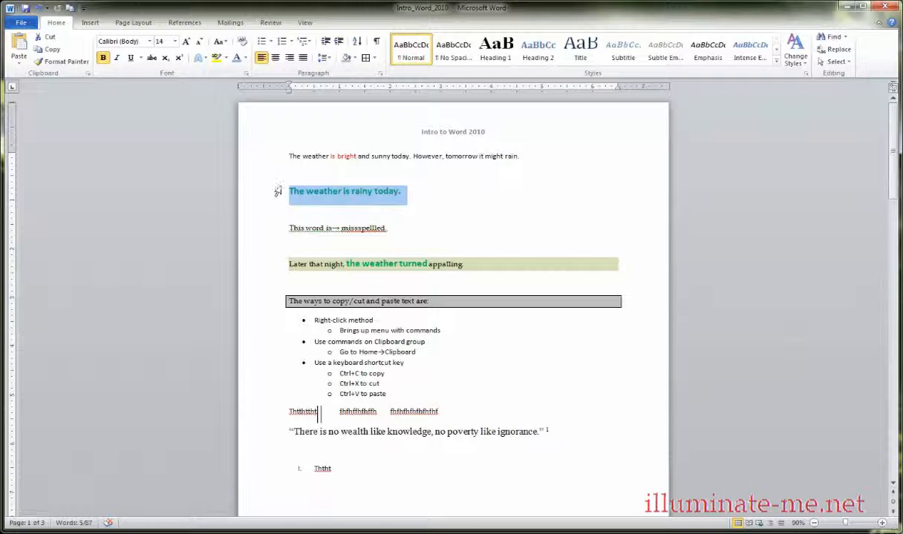
click(407, 195)
drag(406, 195, 292, 201)
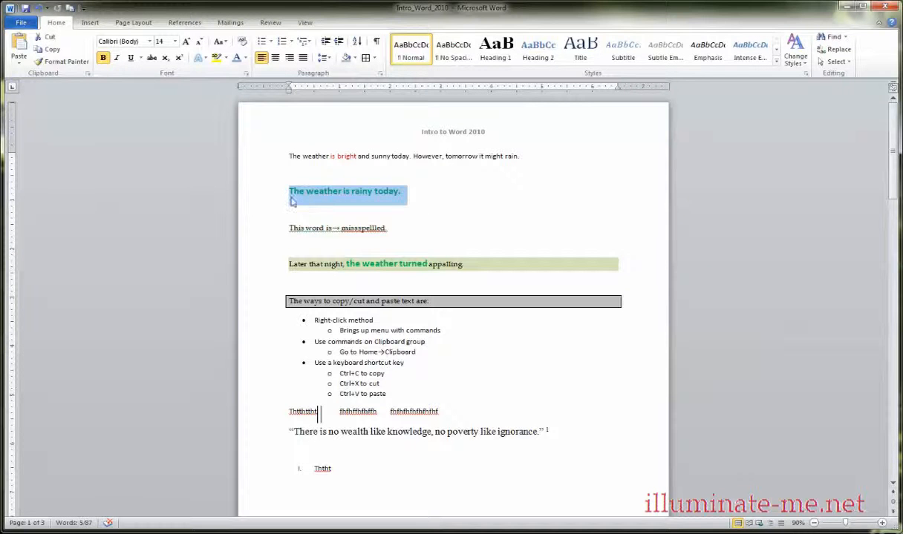
Set the print range to Print Selection and restore it to Print All Pages.
click(21, 23)
click(30, 170)
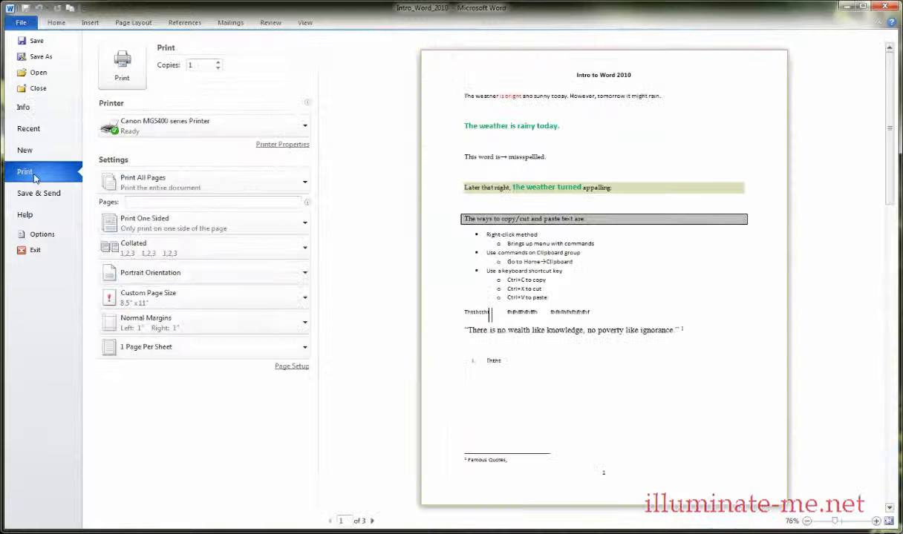
click(151, 183)
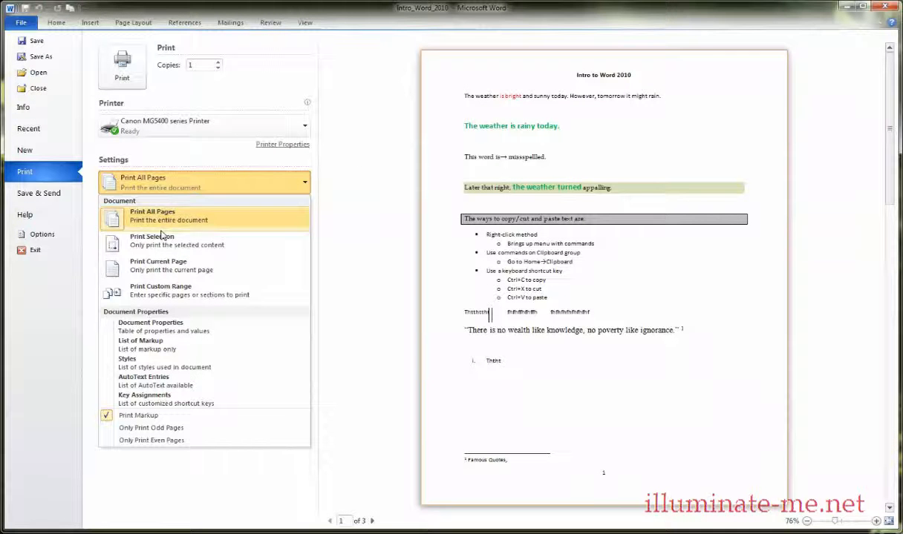
click(163, 251)
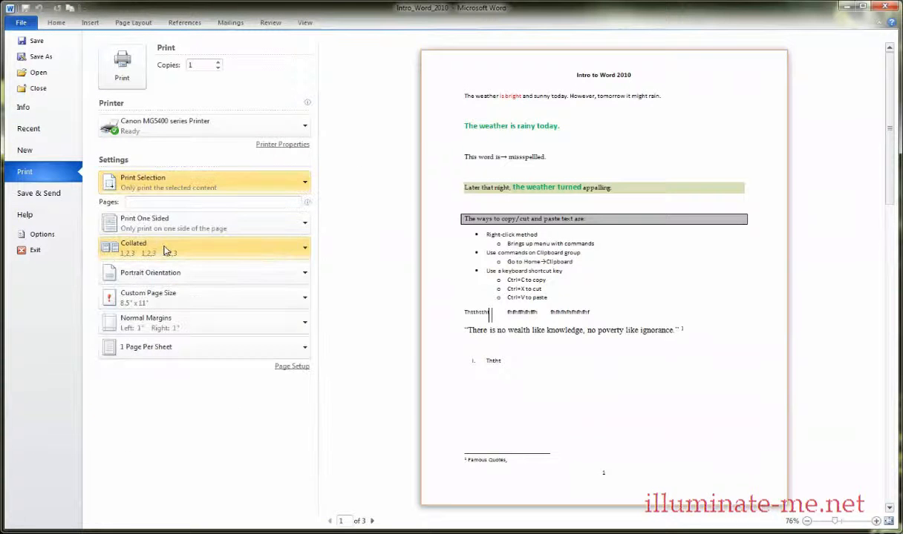
click(165, 174)
click(168, 214)
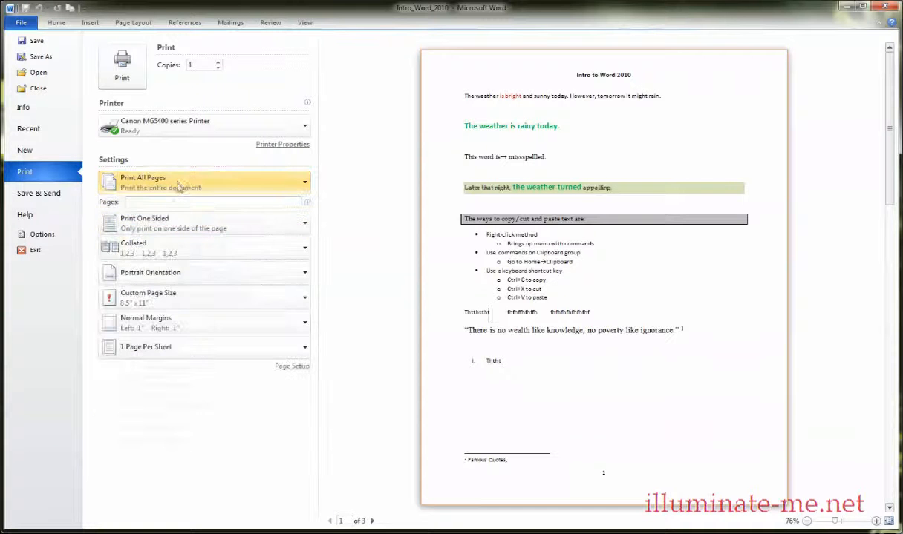
Set the print range to Print Custom Range with pages 1-5.
click(178, 184)
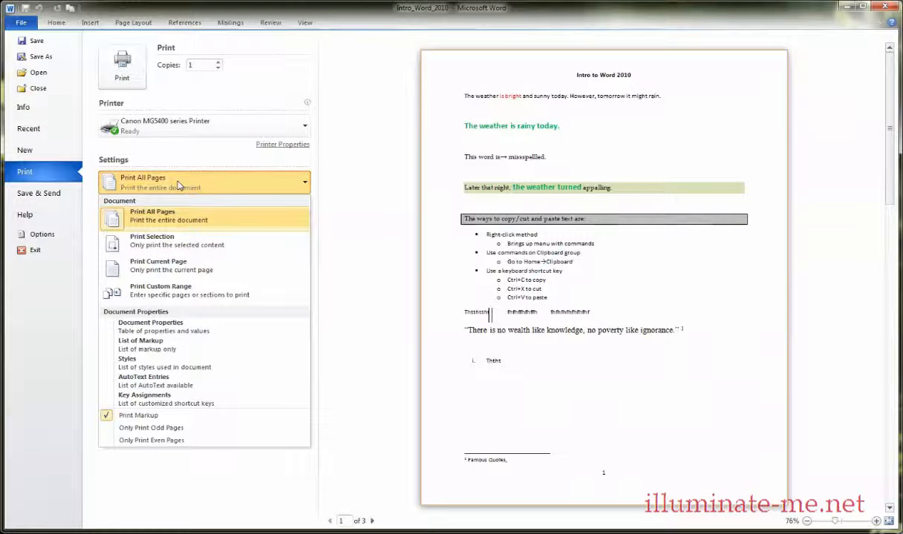
click(187, 288)
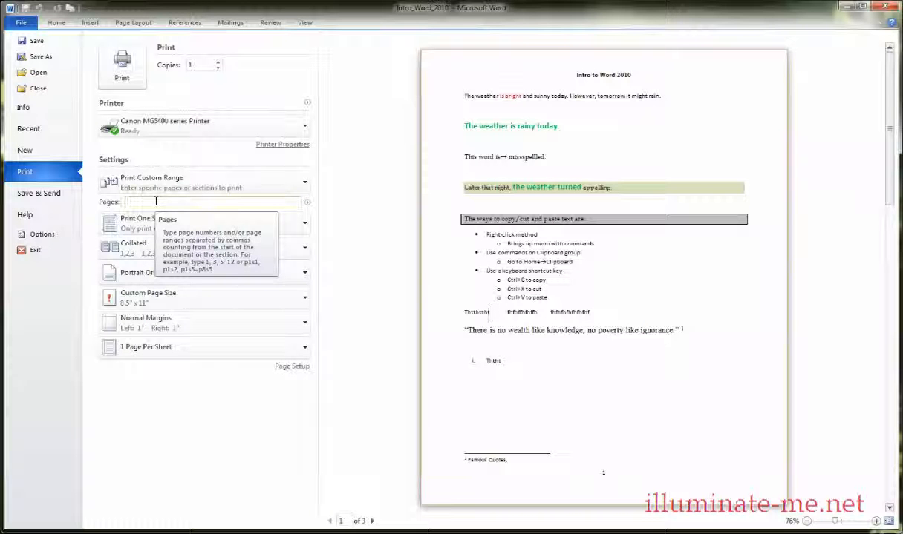
text(1-5)
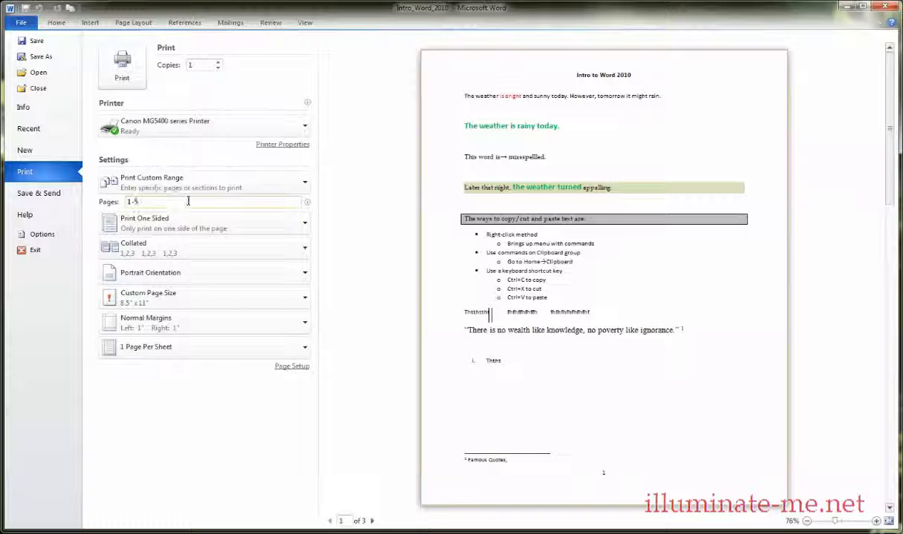
Replace the custom page range with pages 4,6 and clear the entry.
key(BackSpace)
key(BackSpace)
key(BackSpace)
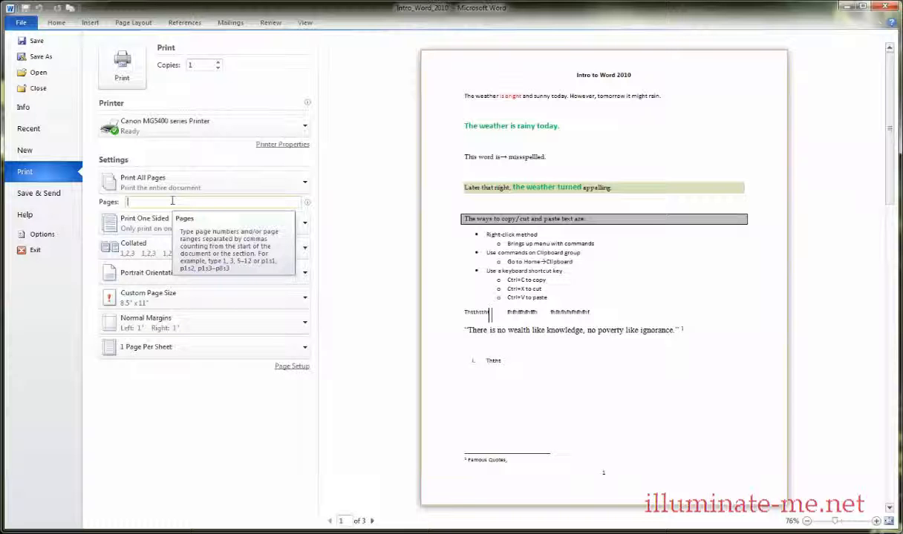
text(4,6)
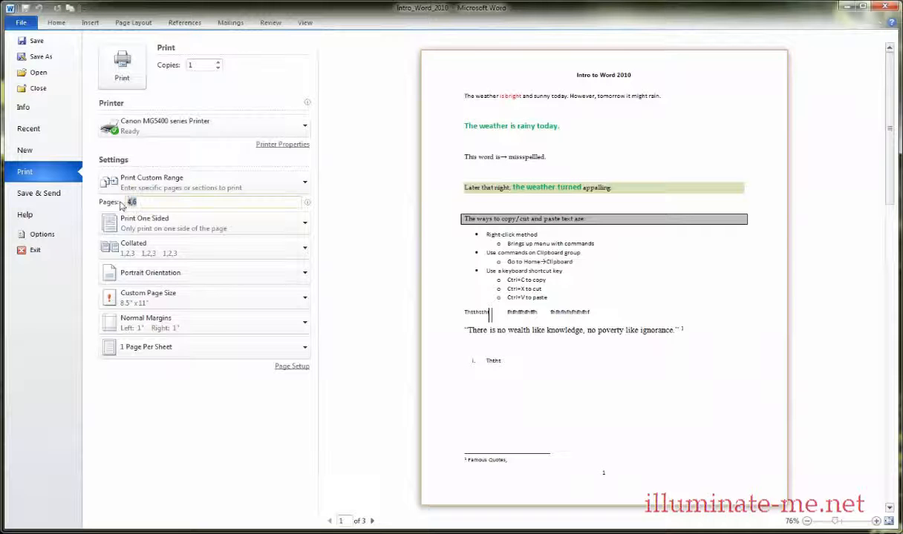
key(Delete)
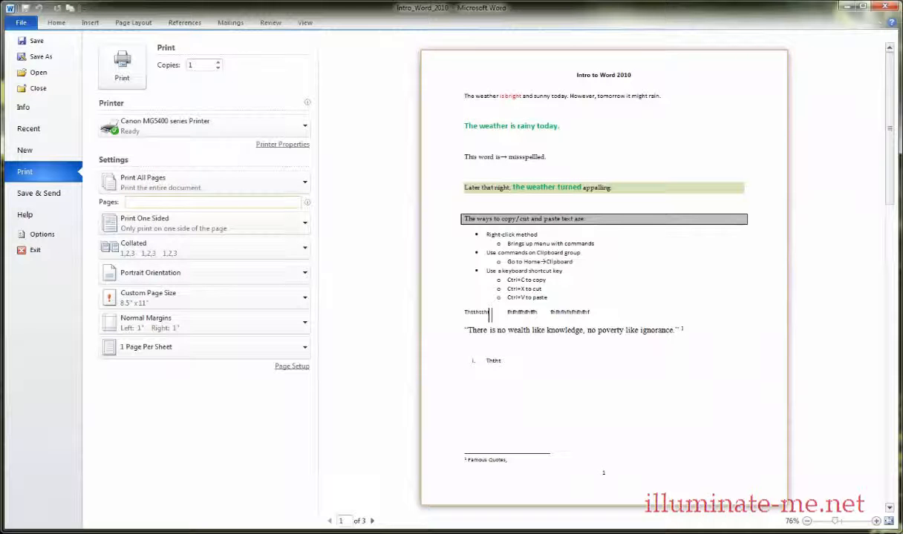
Enter the custom print range 1-4, clear it and restore Print All Pages.
text(1-4)
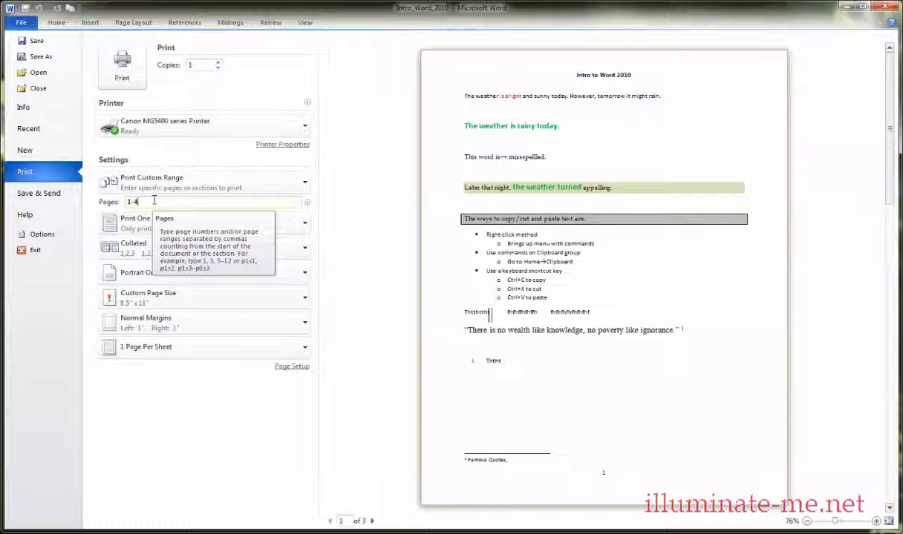
key(BackSpace)
key(BackSpace)
key(BackSpace)
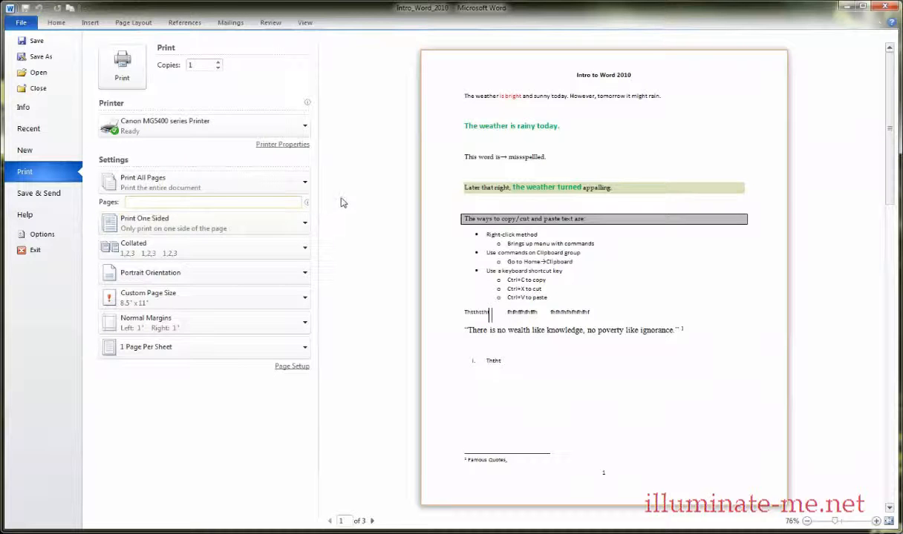
click(305, 187)
click(191, 217)
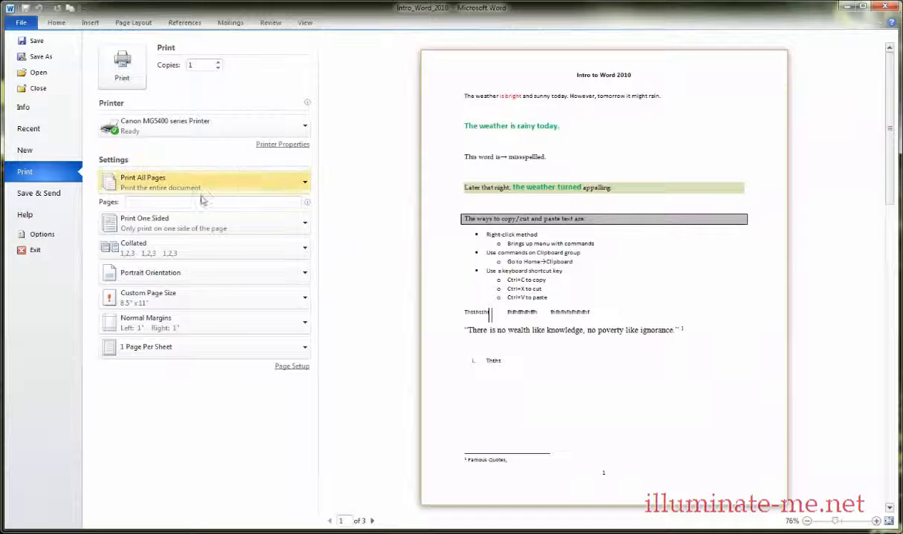
Review the one-sided and both-sides printing choices and the collation choices without changing them.
click(154, 230)
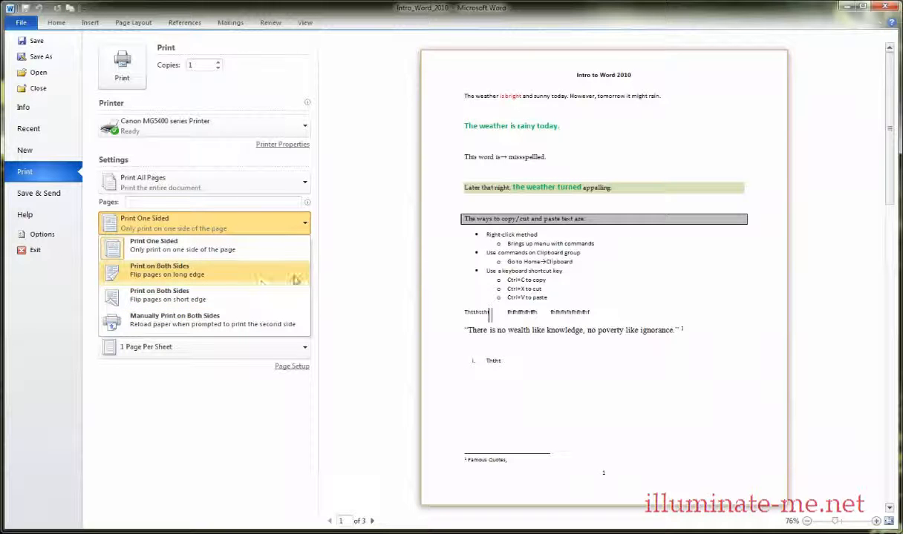
click(360, 246)
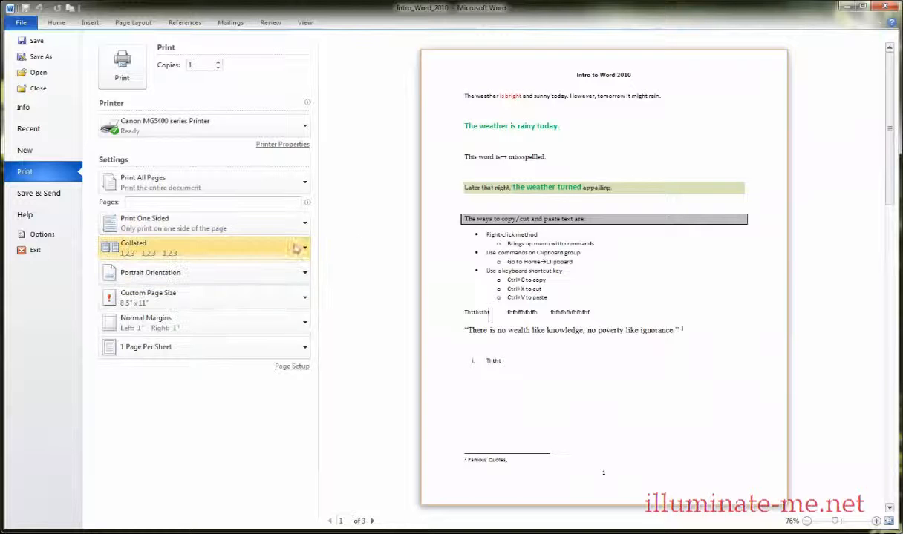
click(300, 253)
click(297, 252)
click(302, 253)
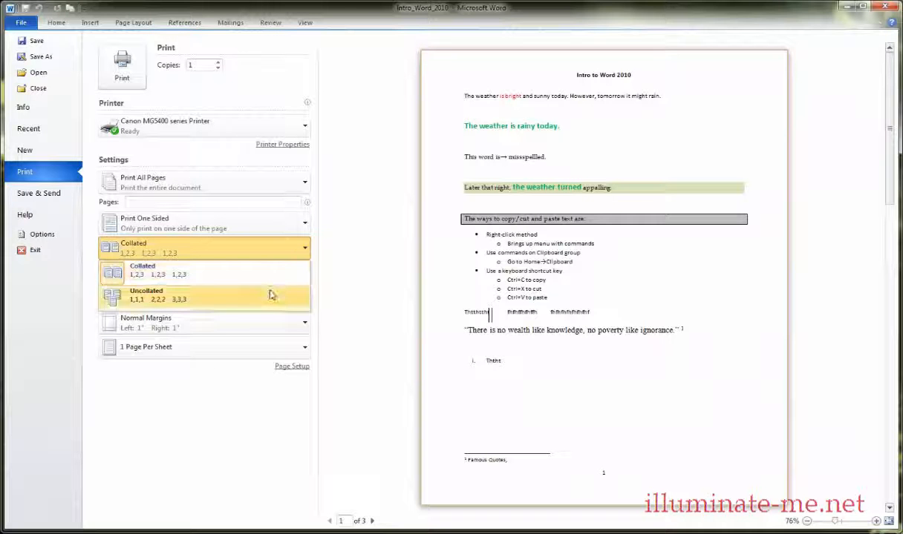
click(369, 293)
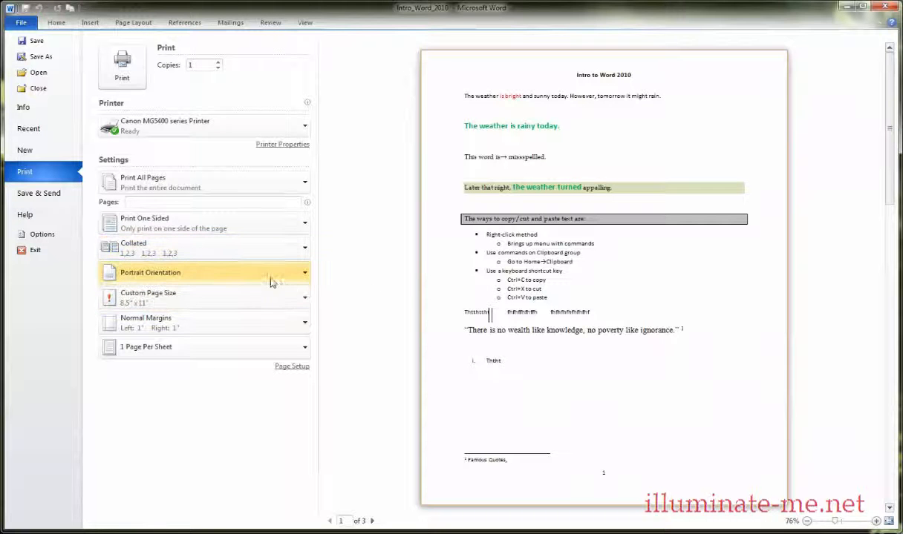
Review the page orientation choices and the available paper sizes in the print settings without changing them.
click(230, 279)
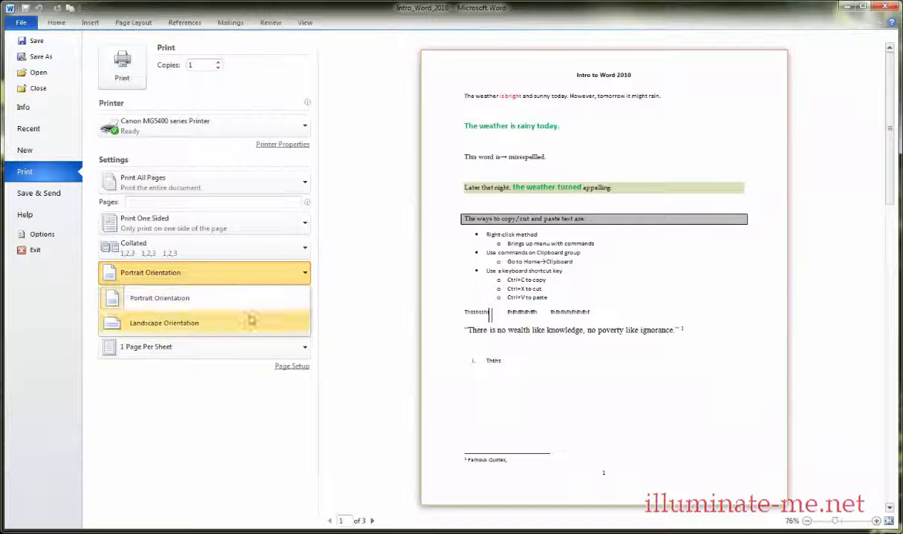
click(328, 315)
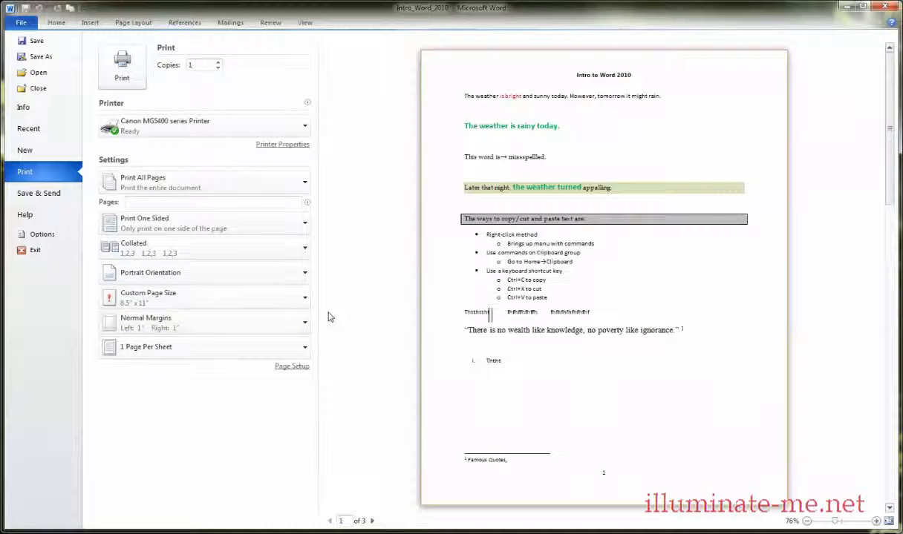
click(305, 297)
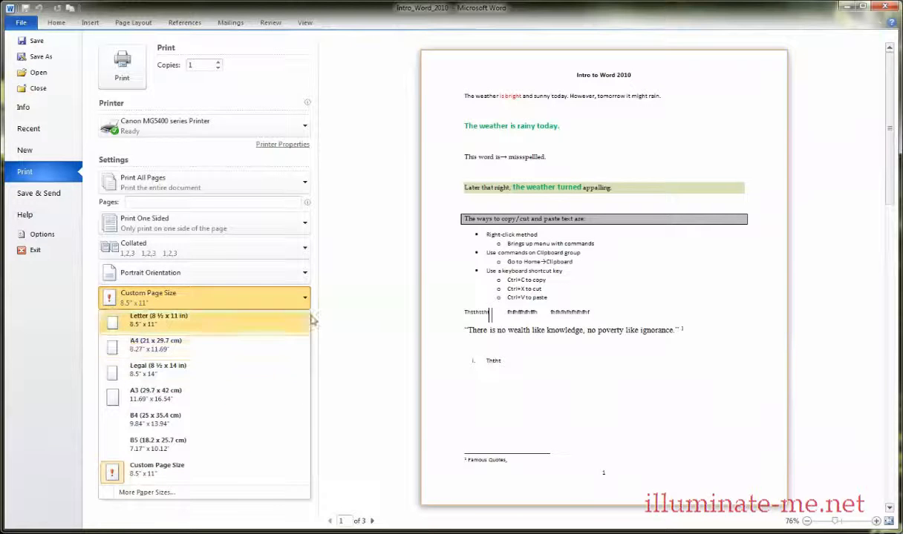
click(338, 346)
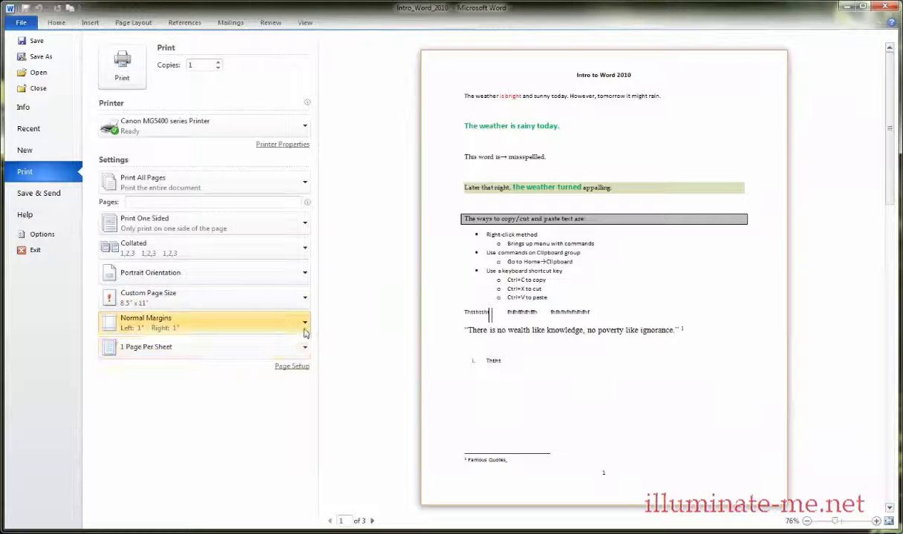
Review the margin presets and the pages-per-sheet choices in the print settings without changing them.
click(304, 333)
click(251, 350)
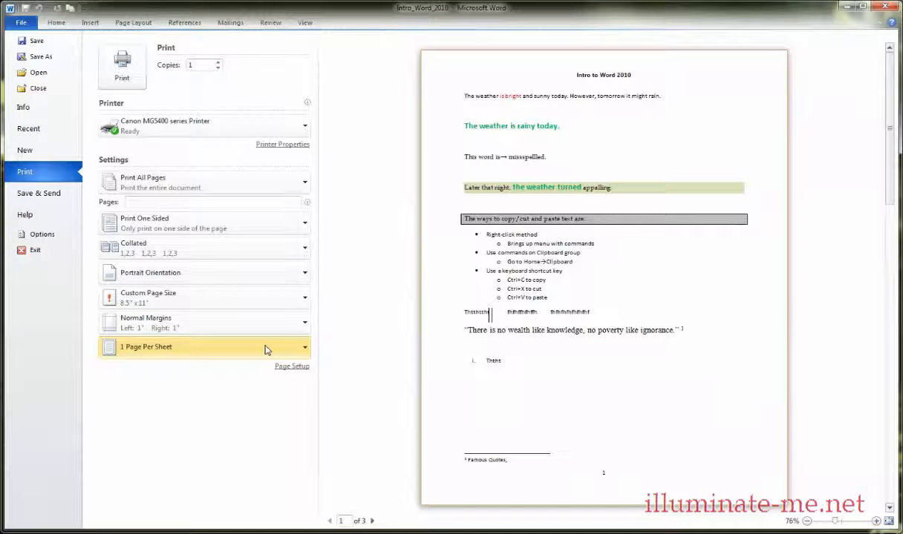
click(266, 351)
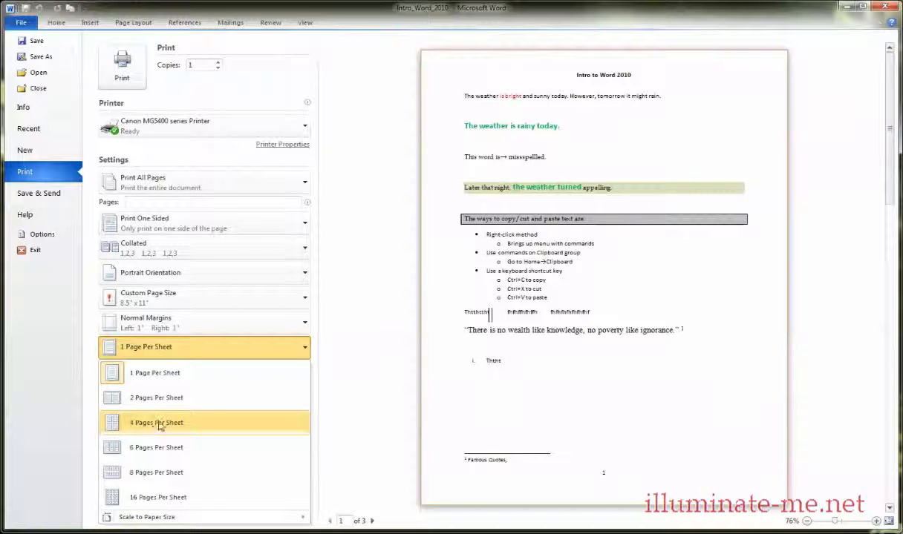
click(338, 381)
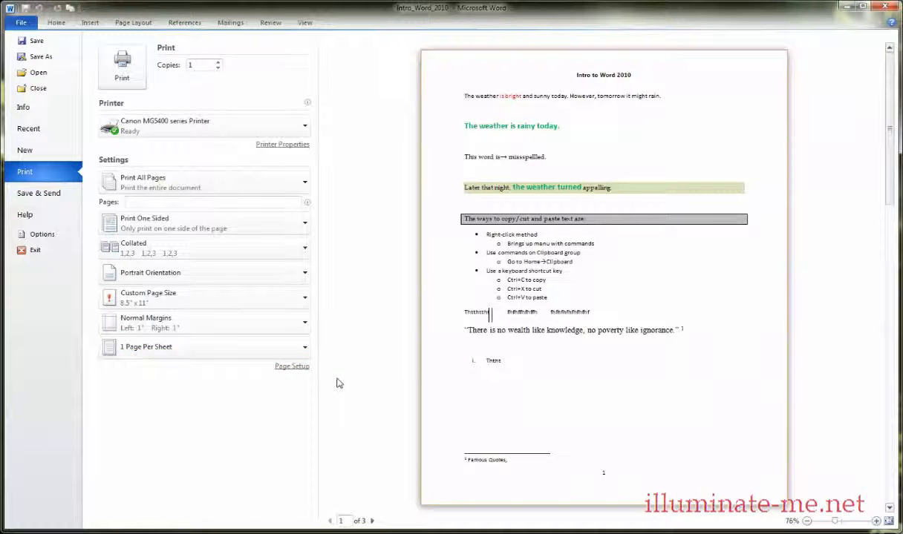